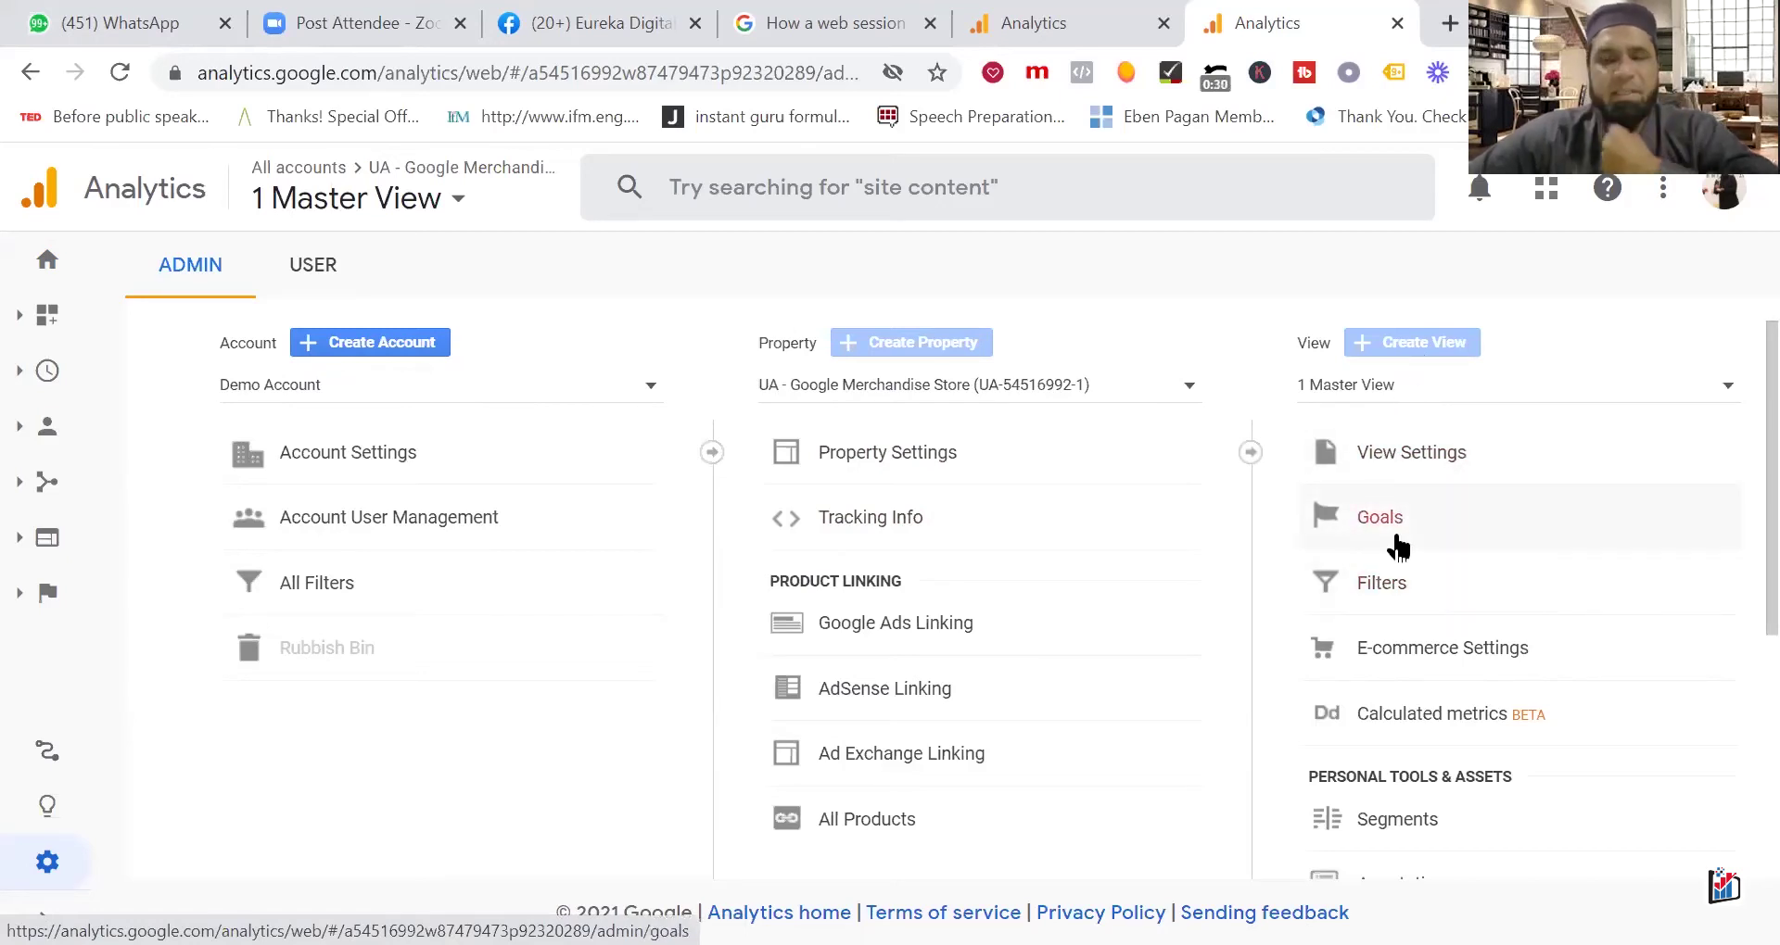
- Start creating a new Analytics account and look over its account setup form
click(640, 385)
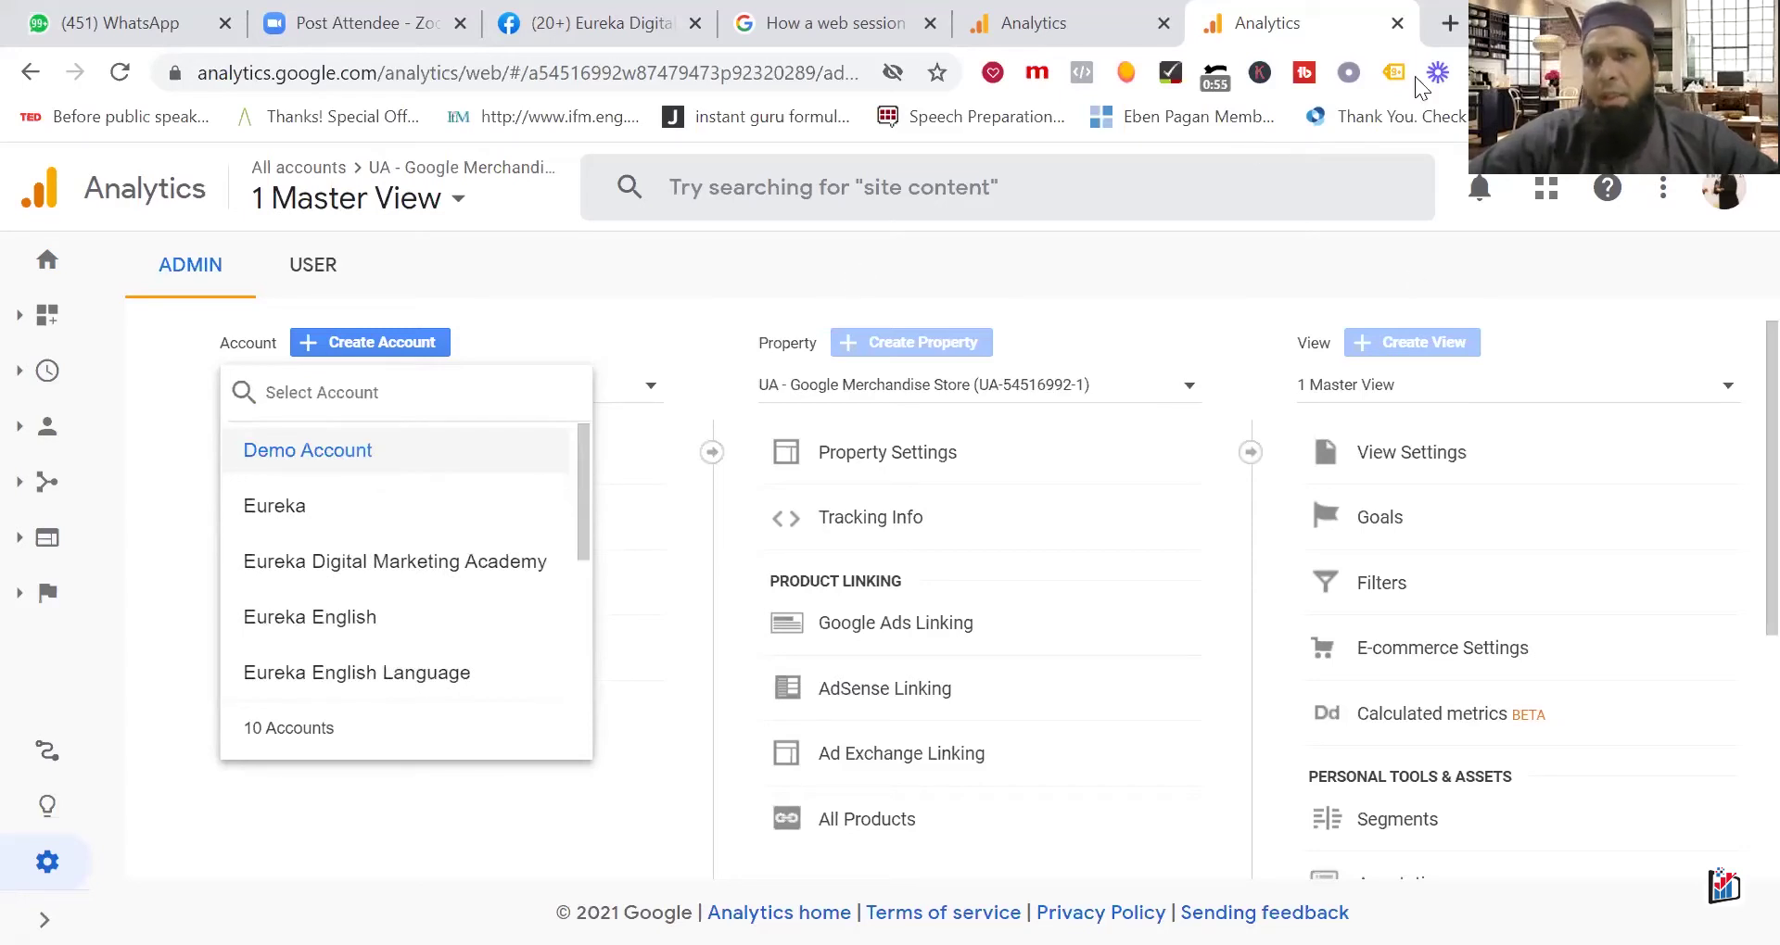
click(388, 345)
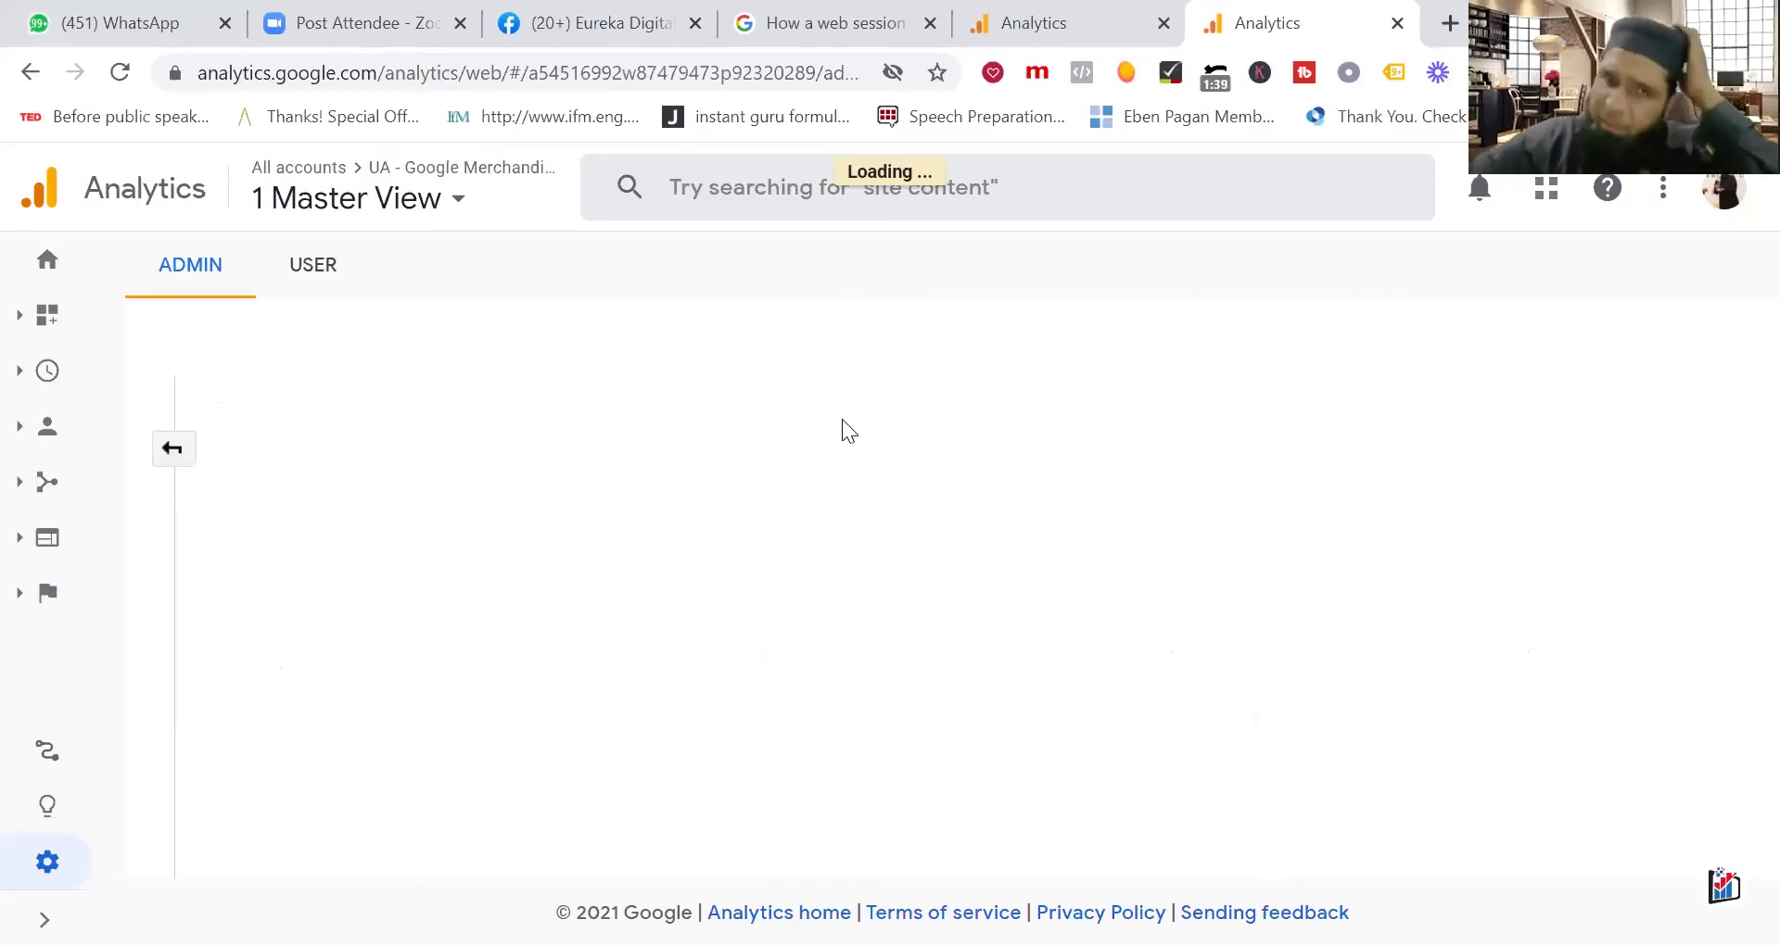
scroll(636, 636, down, 4)
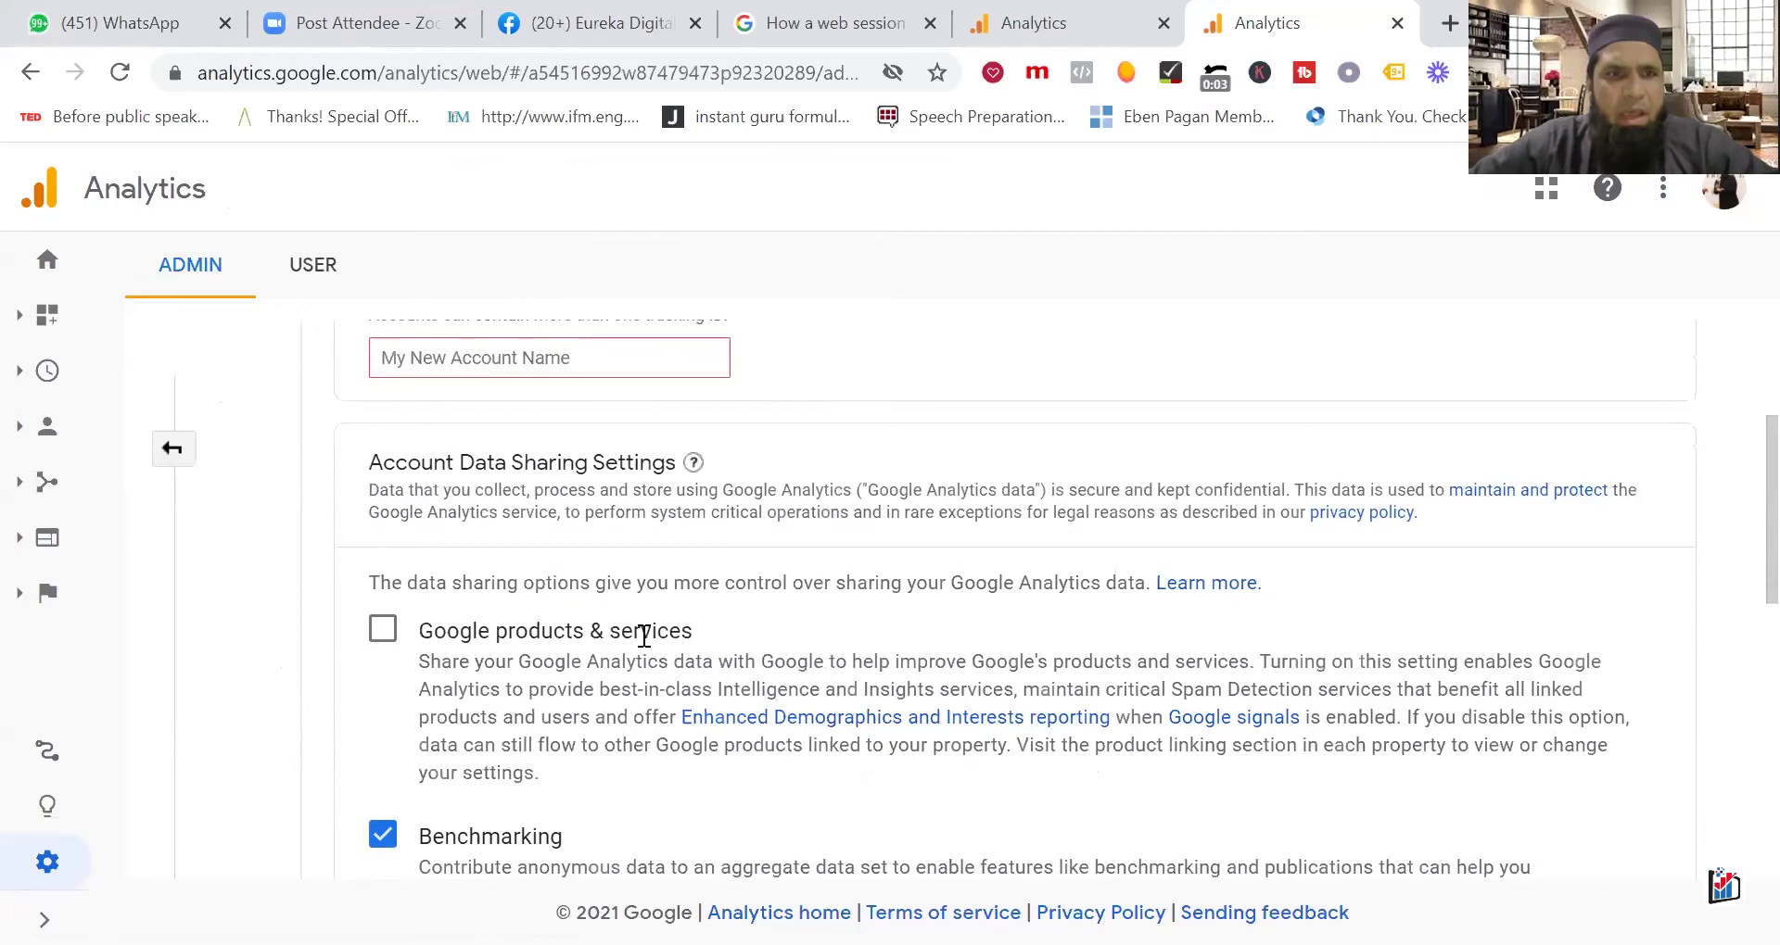
scroll(640, 636, up, 4)
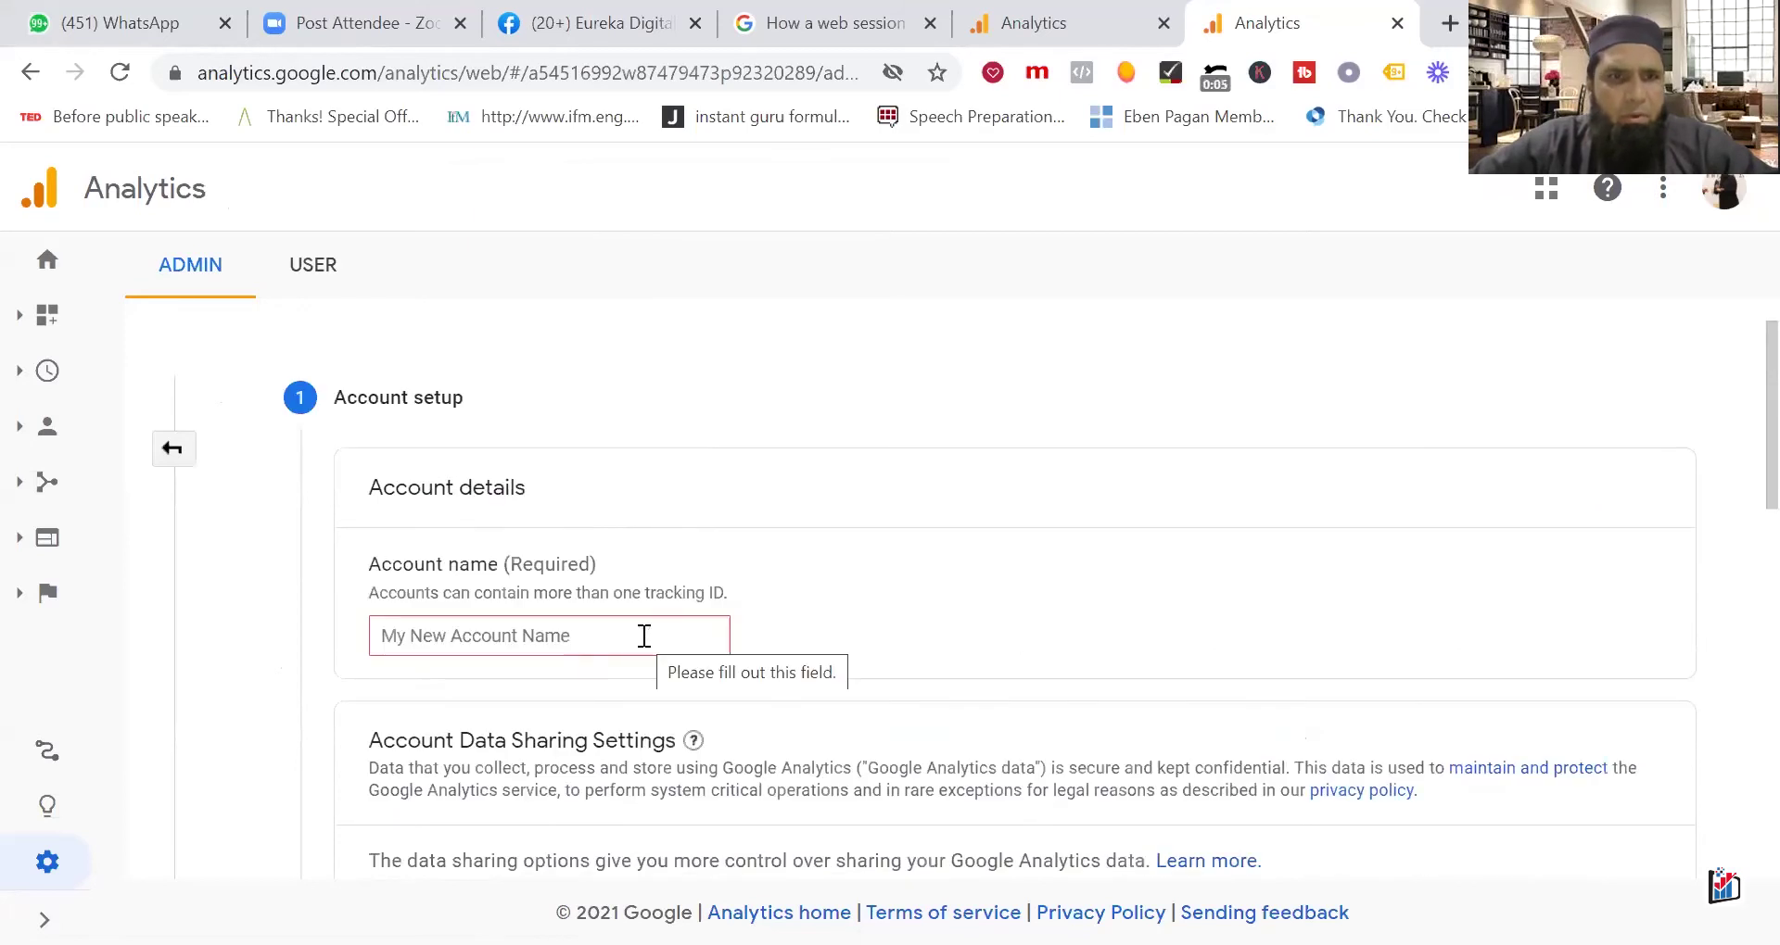
scroll(571, 558, down, 2)
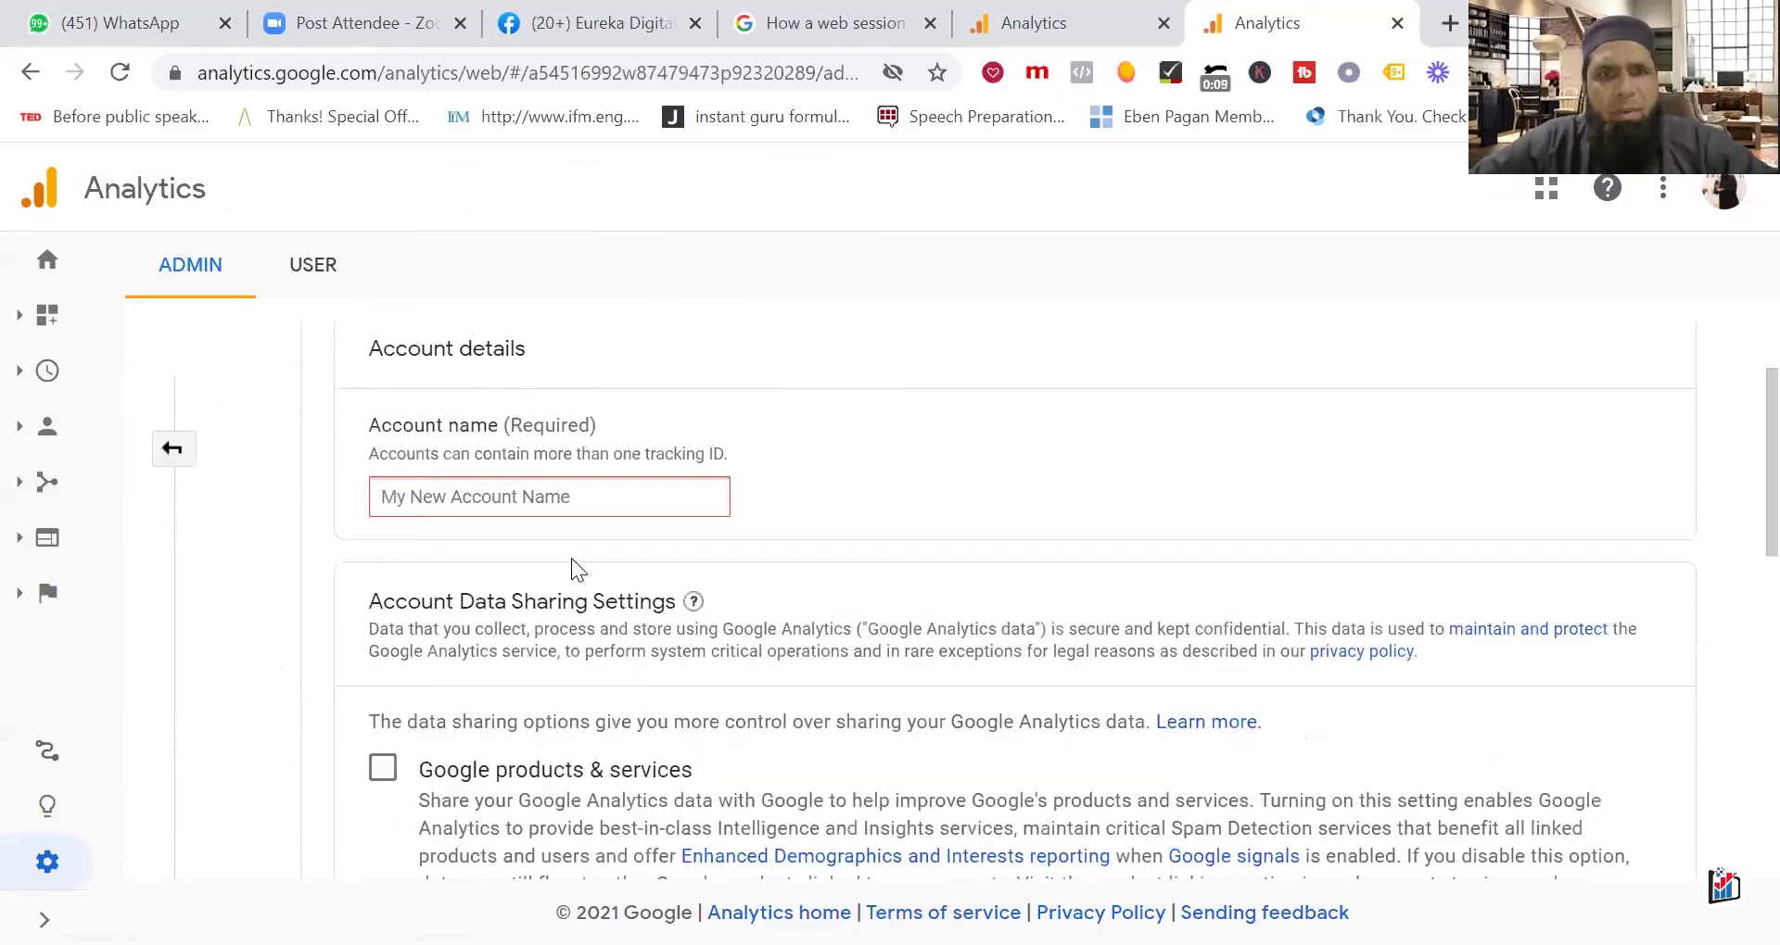
- Name the new account "Eureka Information Techn"
click(560, 499)
text(Eureka Informat)
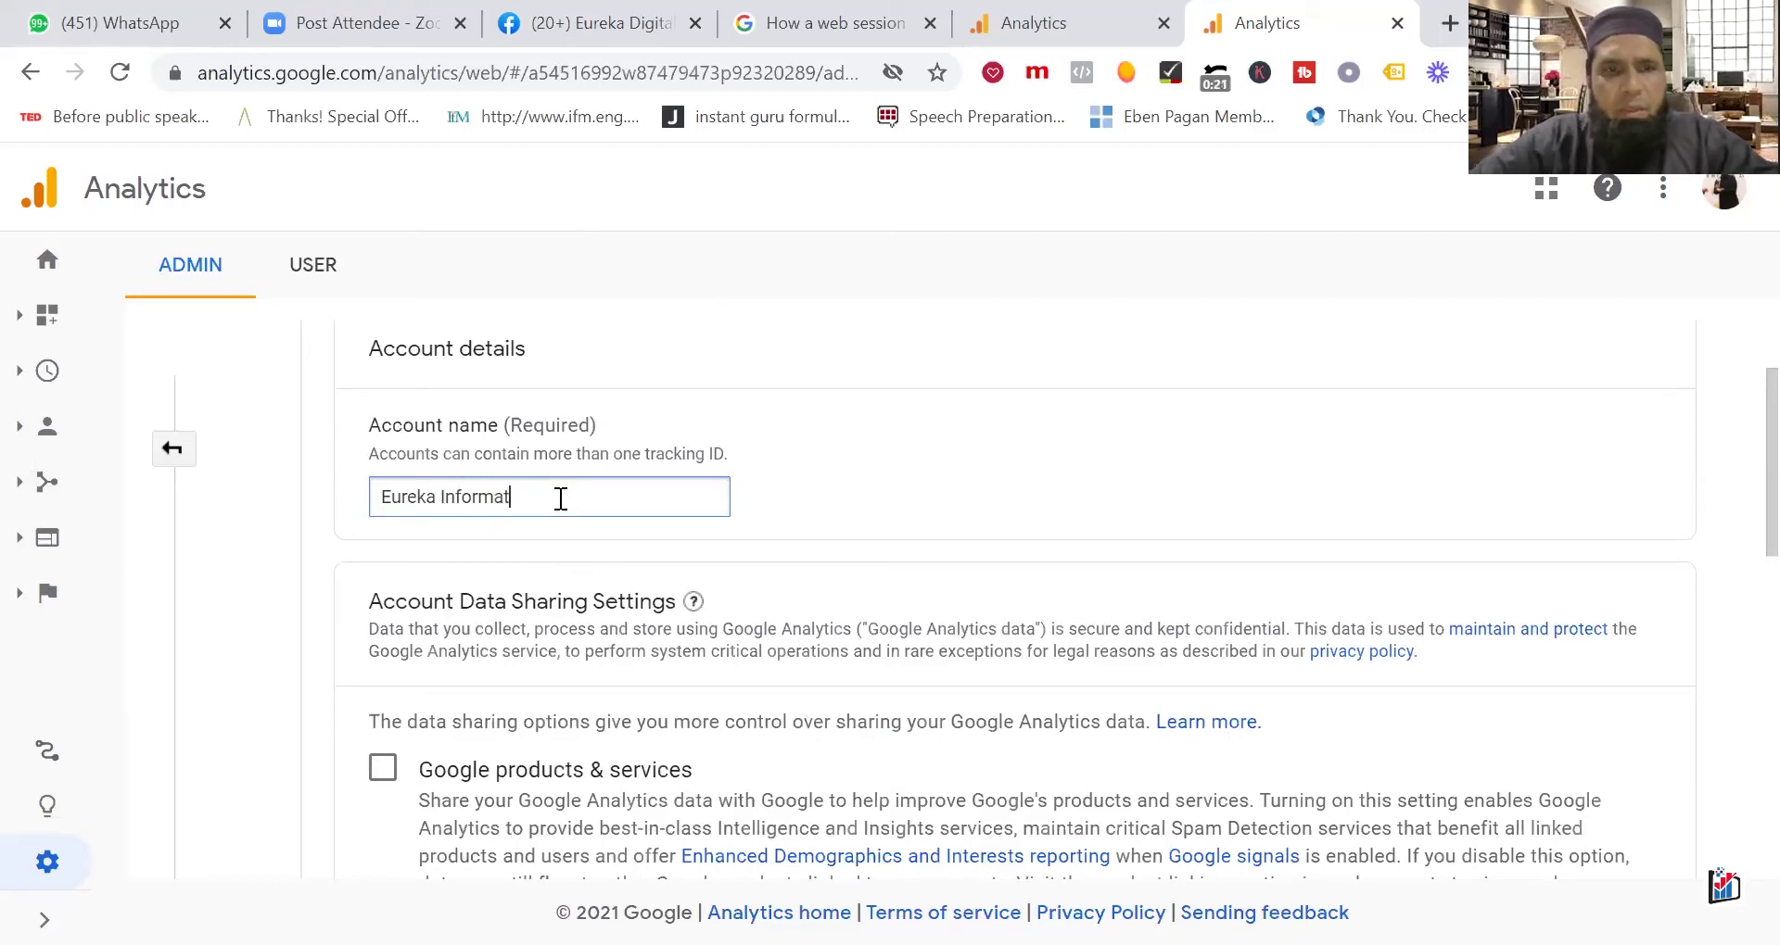
text(ion Te)
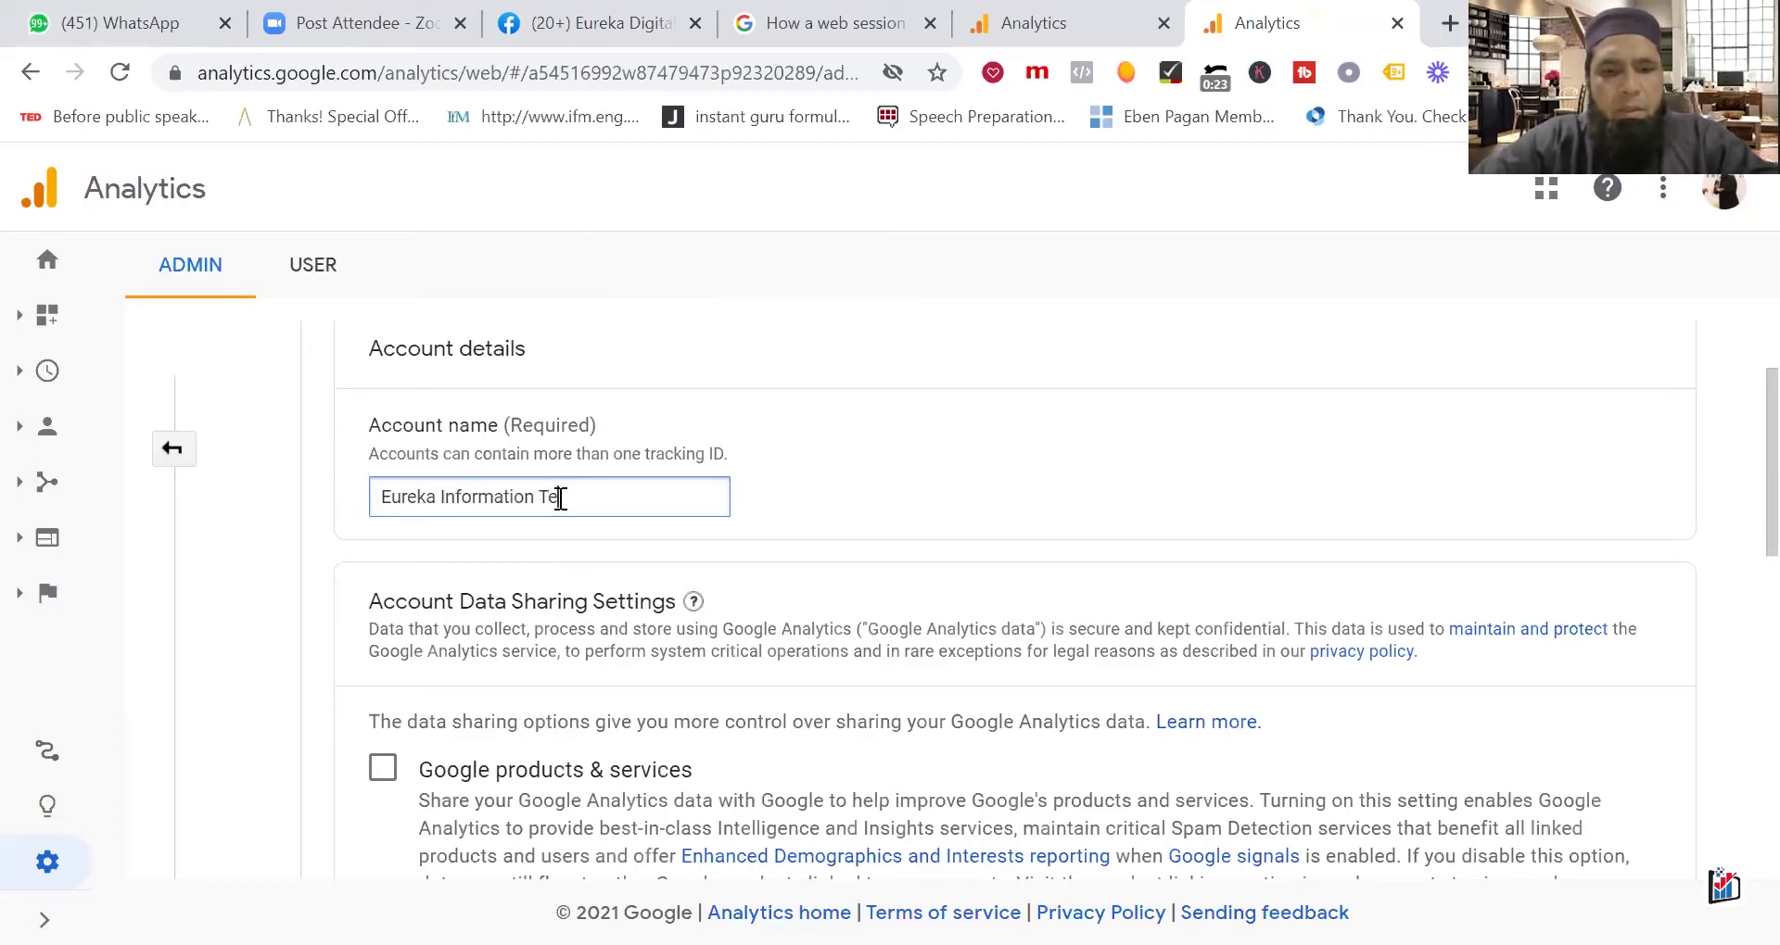
text(chn)
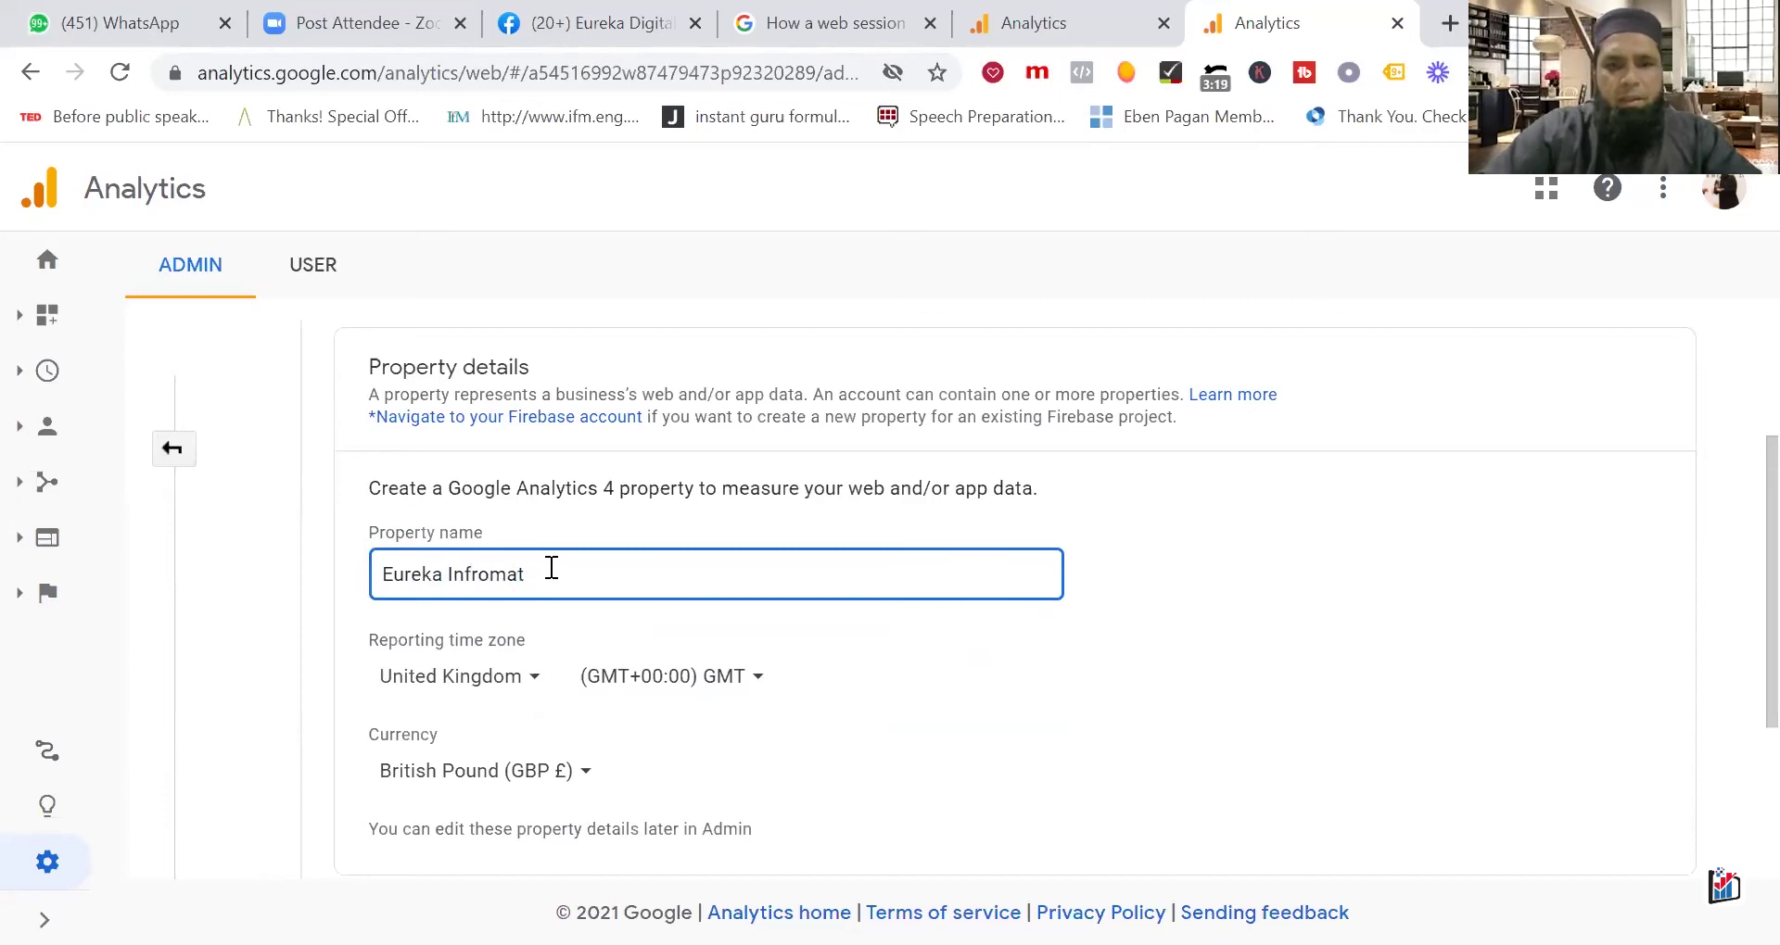
- Name the Google Analytics 4 property "Eureka Information Technology", correcting the misspelled second word
text(on Tec)
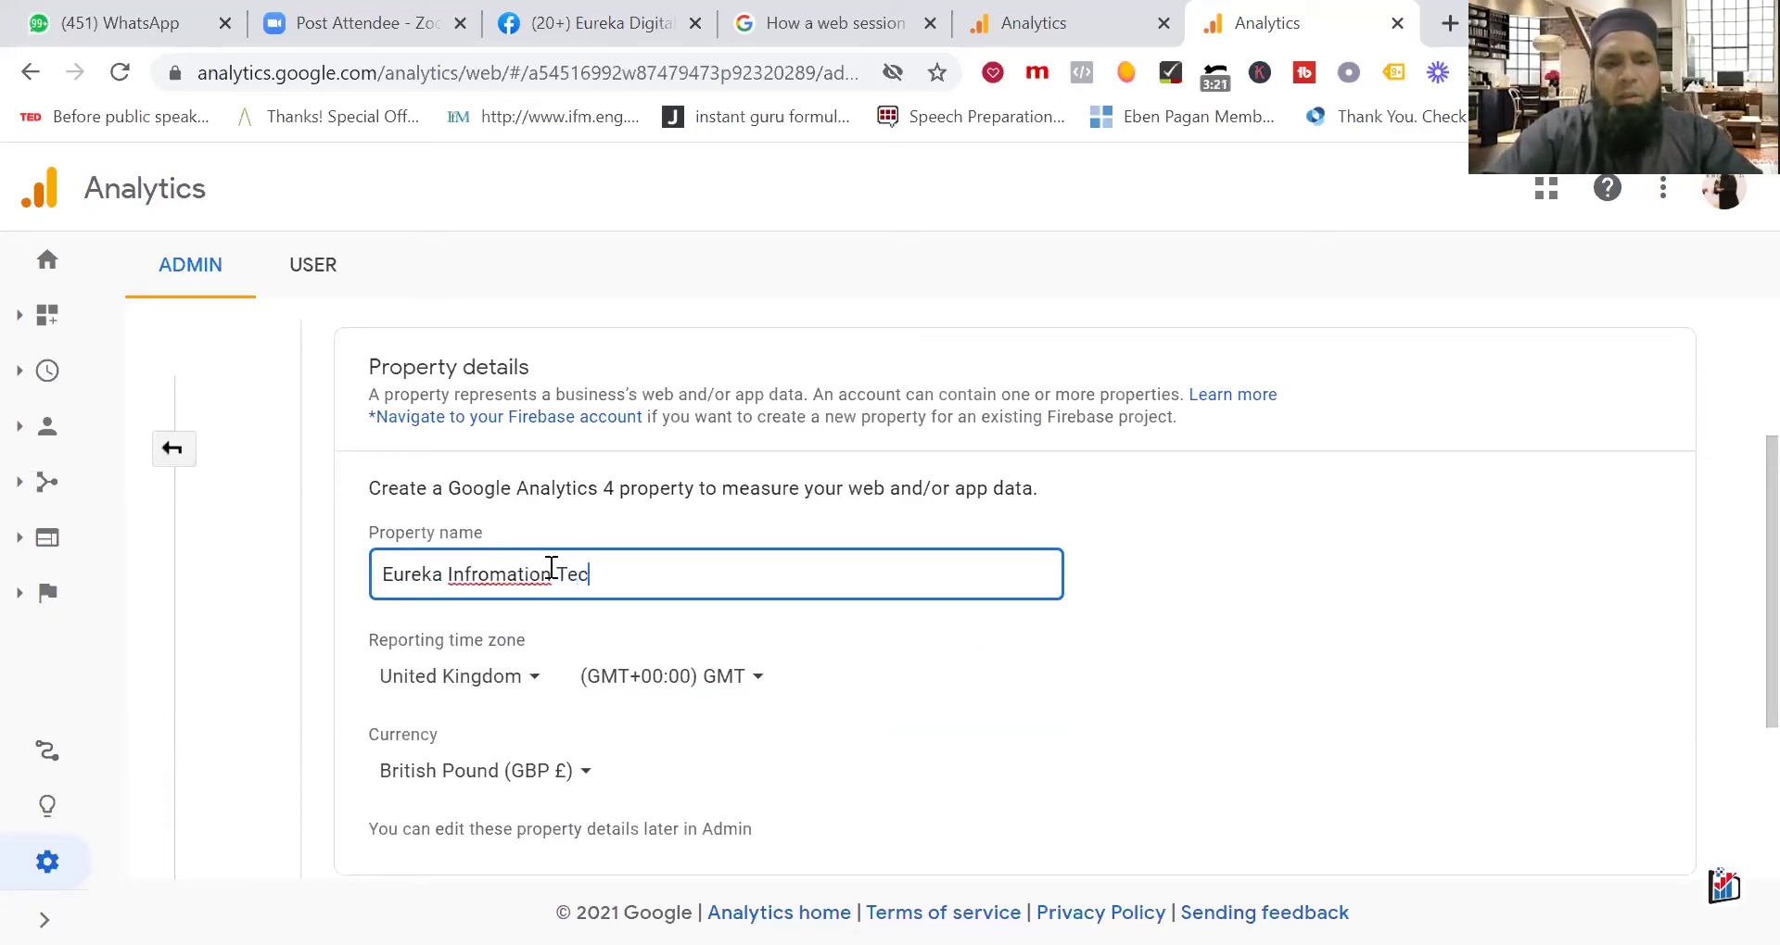
text(hnology)
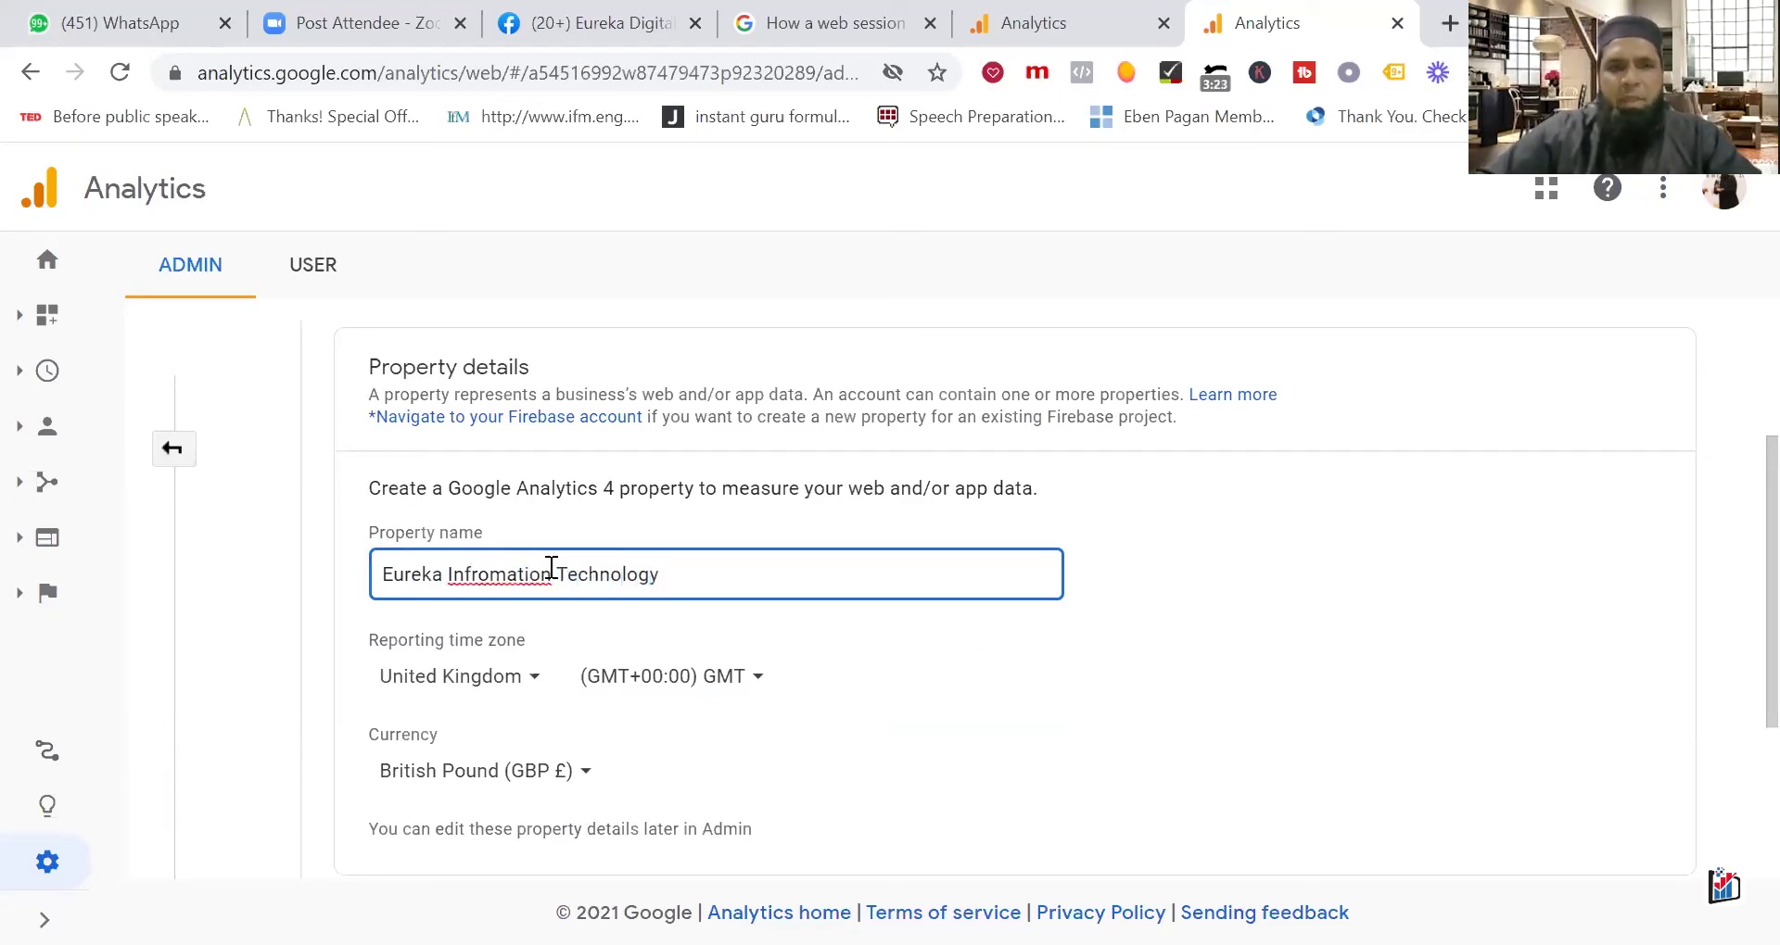
right_click(507, 579)
click(565, 605)
- Set the property's reporting time zone country to Pakistan
scroll(561, 594, down, 1)
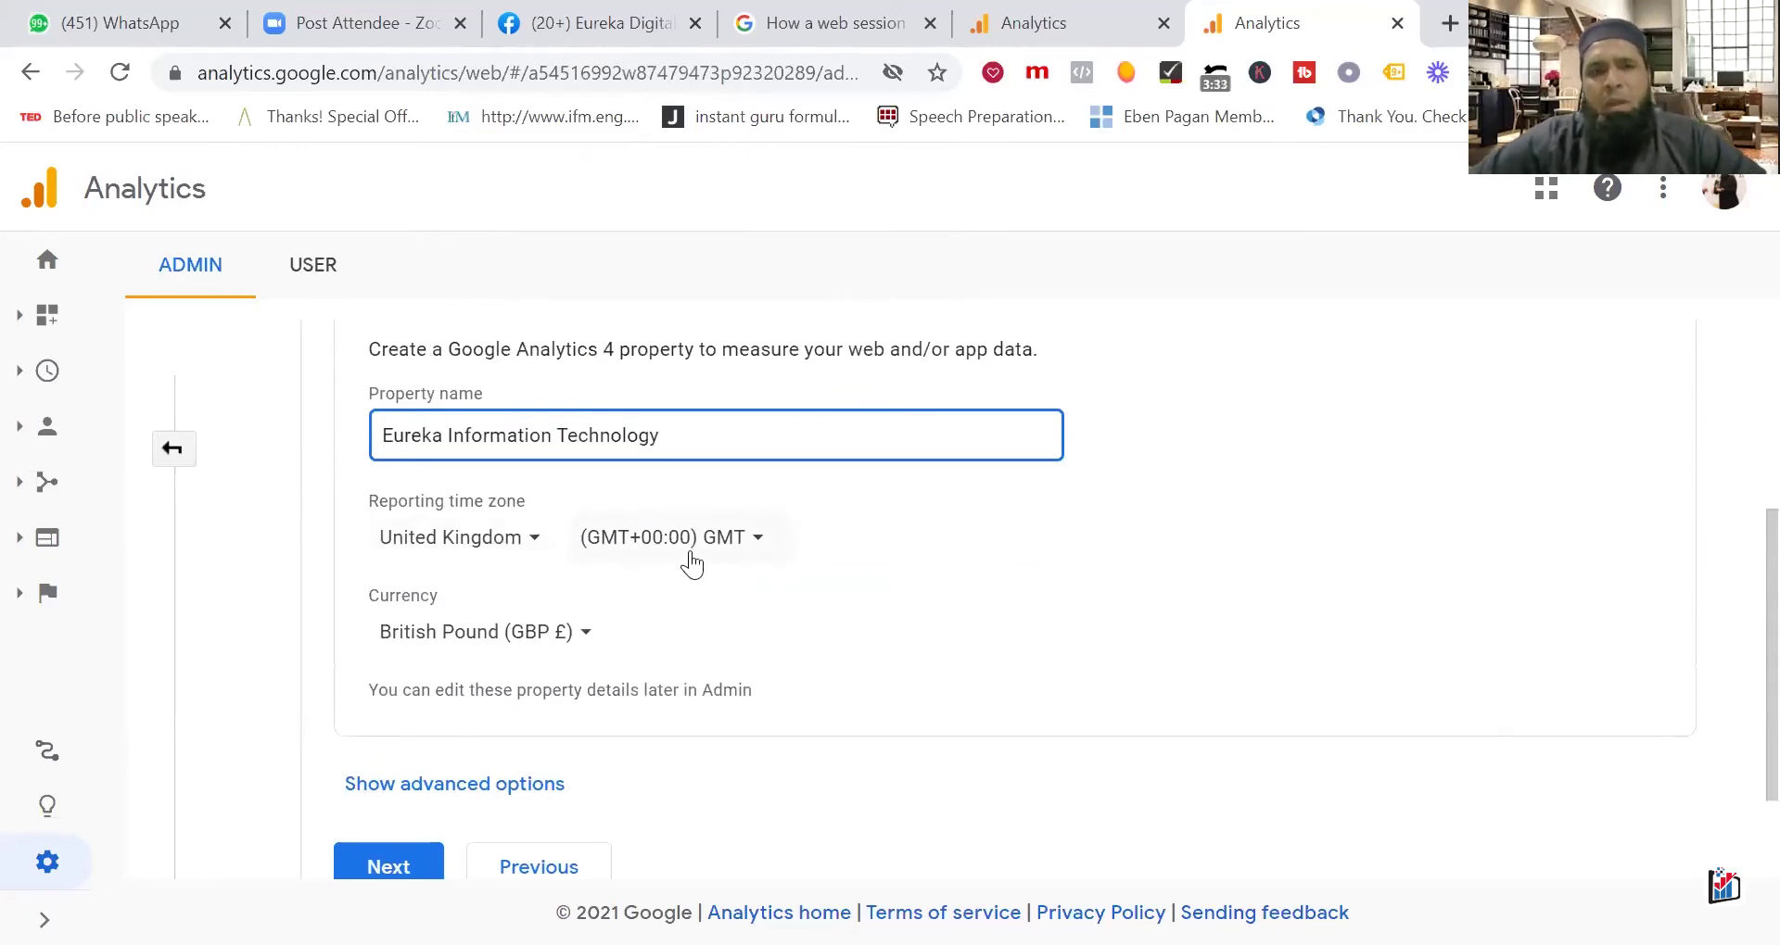
click(459, 538)
text(p)
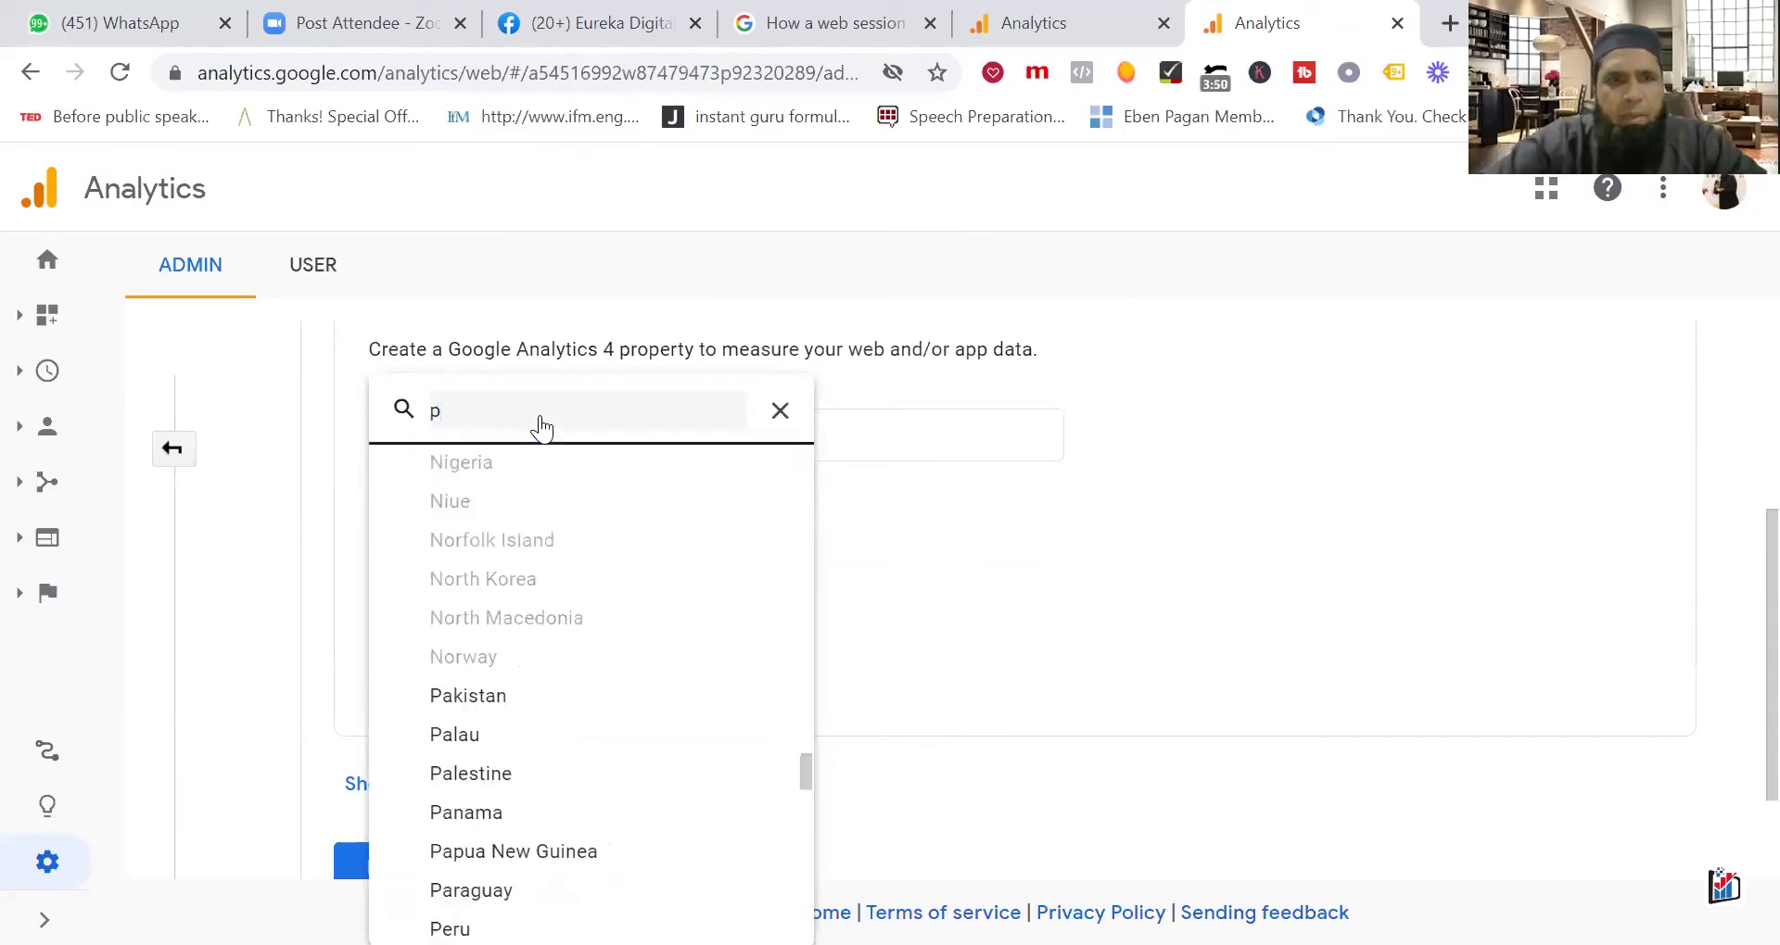
click(524, 704)
- Set the property's currency to Pakistani Rupee (PKR)
click(519, 631)
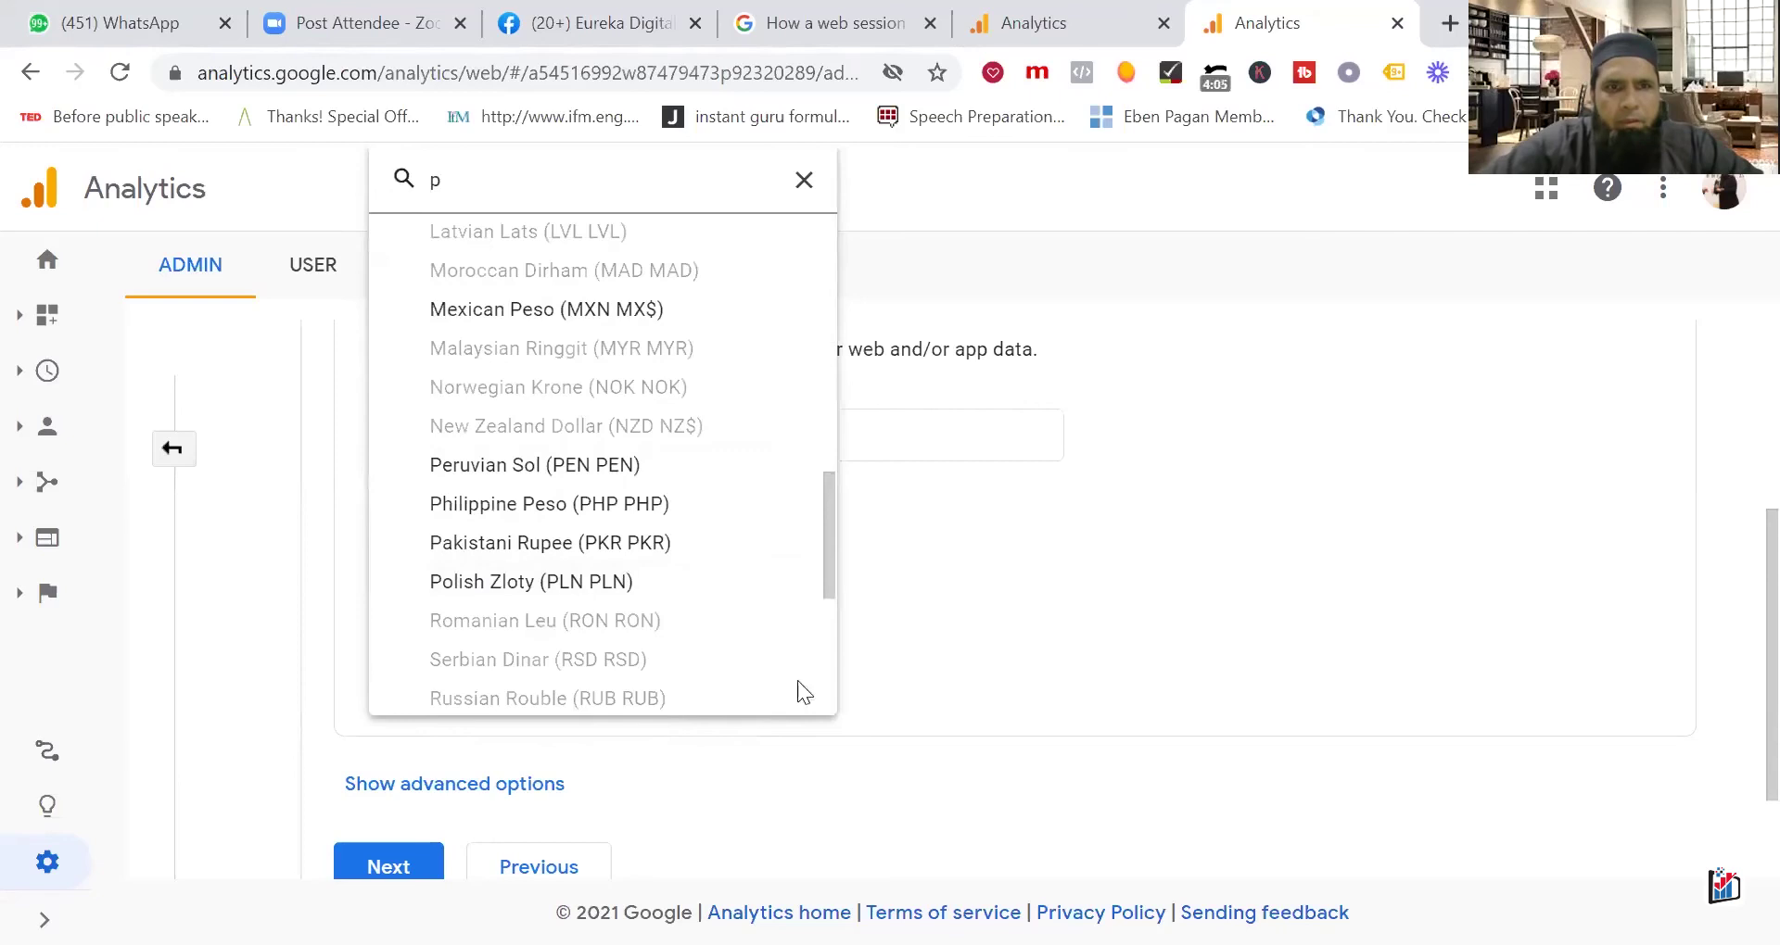
drag(825, 576, 823, 673)
scroll(823, 677, down, 2)
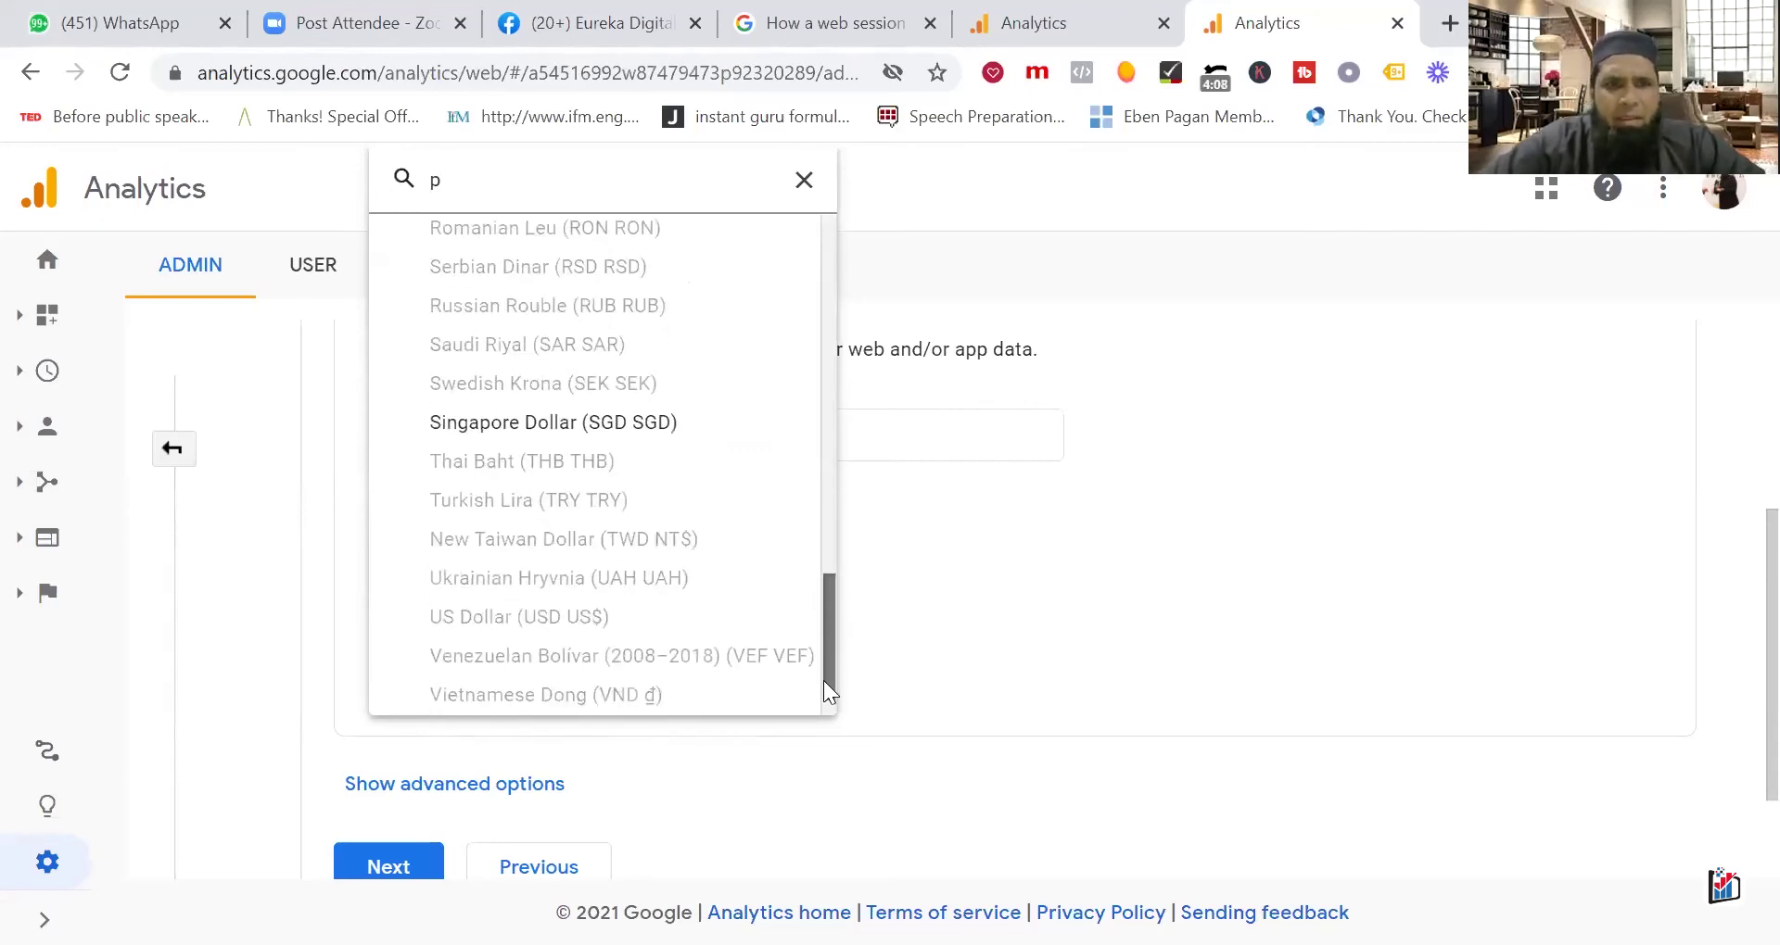
drag(823, 630, 824, 560)
click(797, 559)
scroll(799, 634, down, 2)
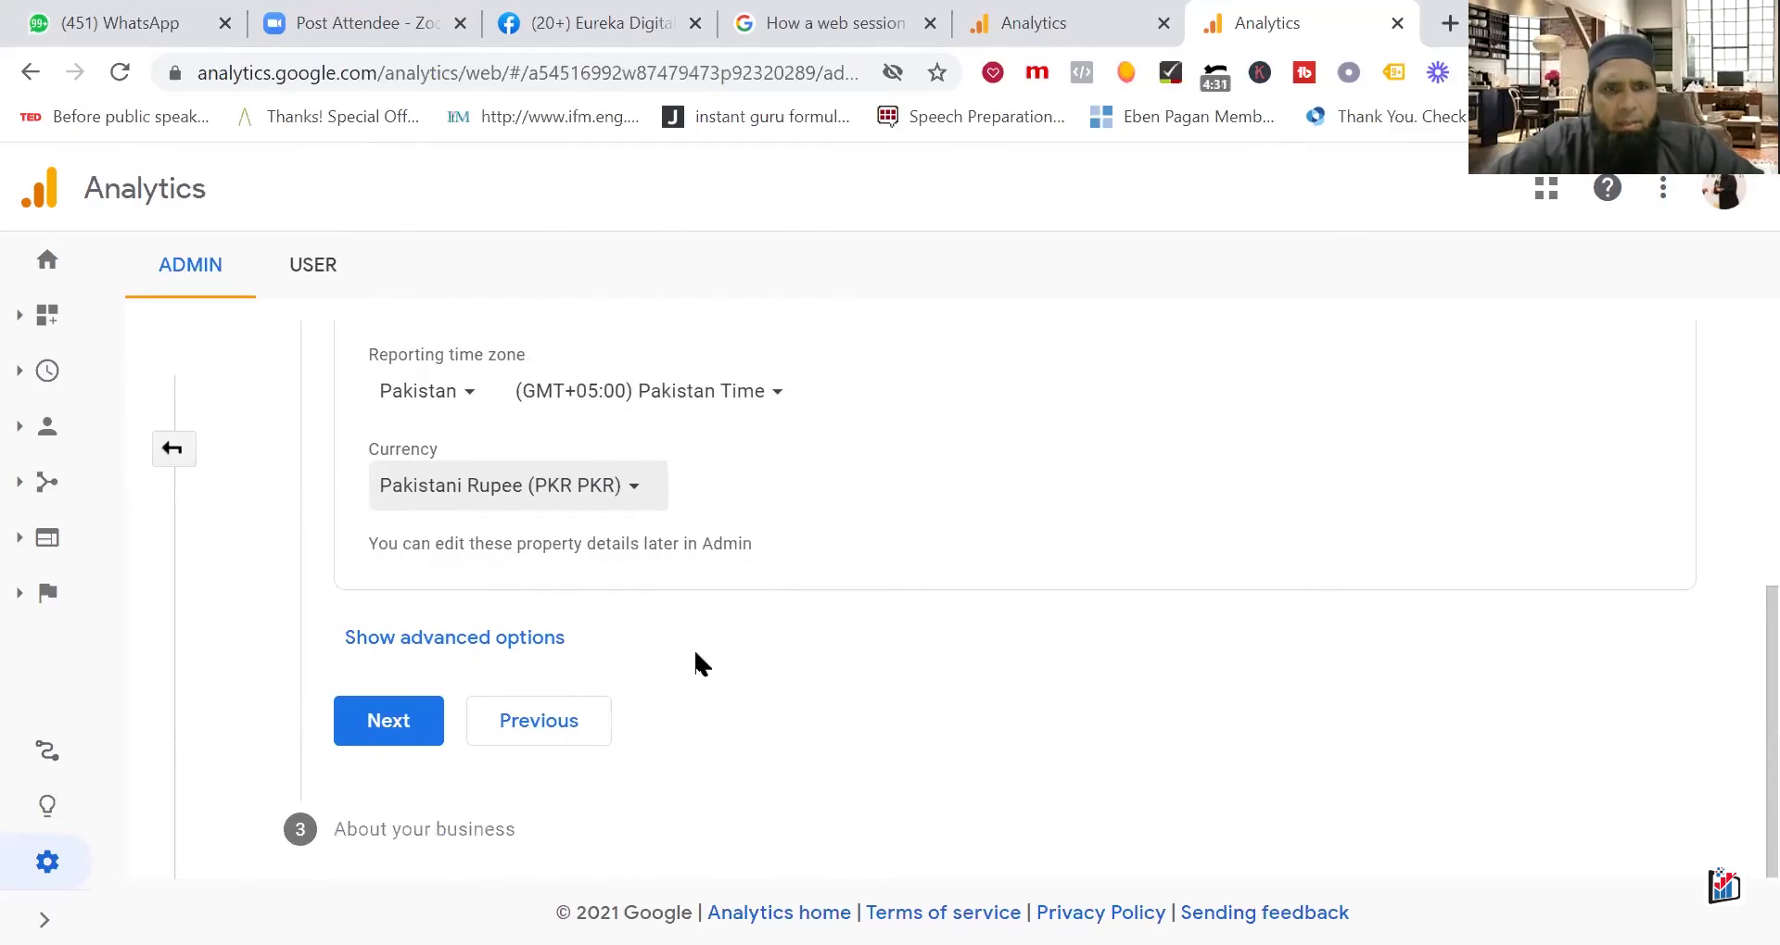
- Check the advanced property options without changing them and continue to the business information section
click(440, 637)
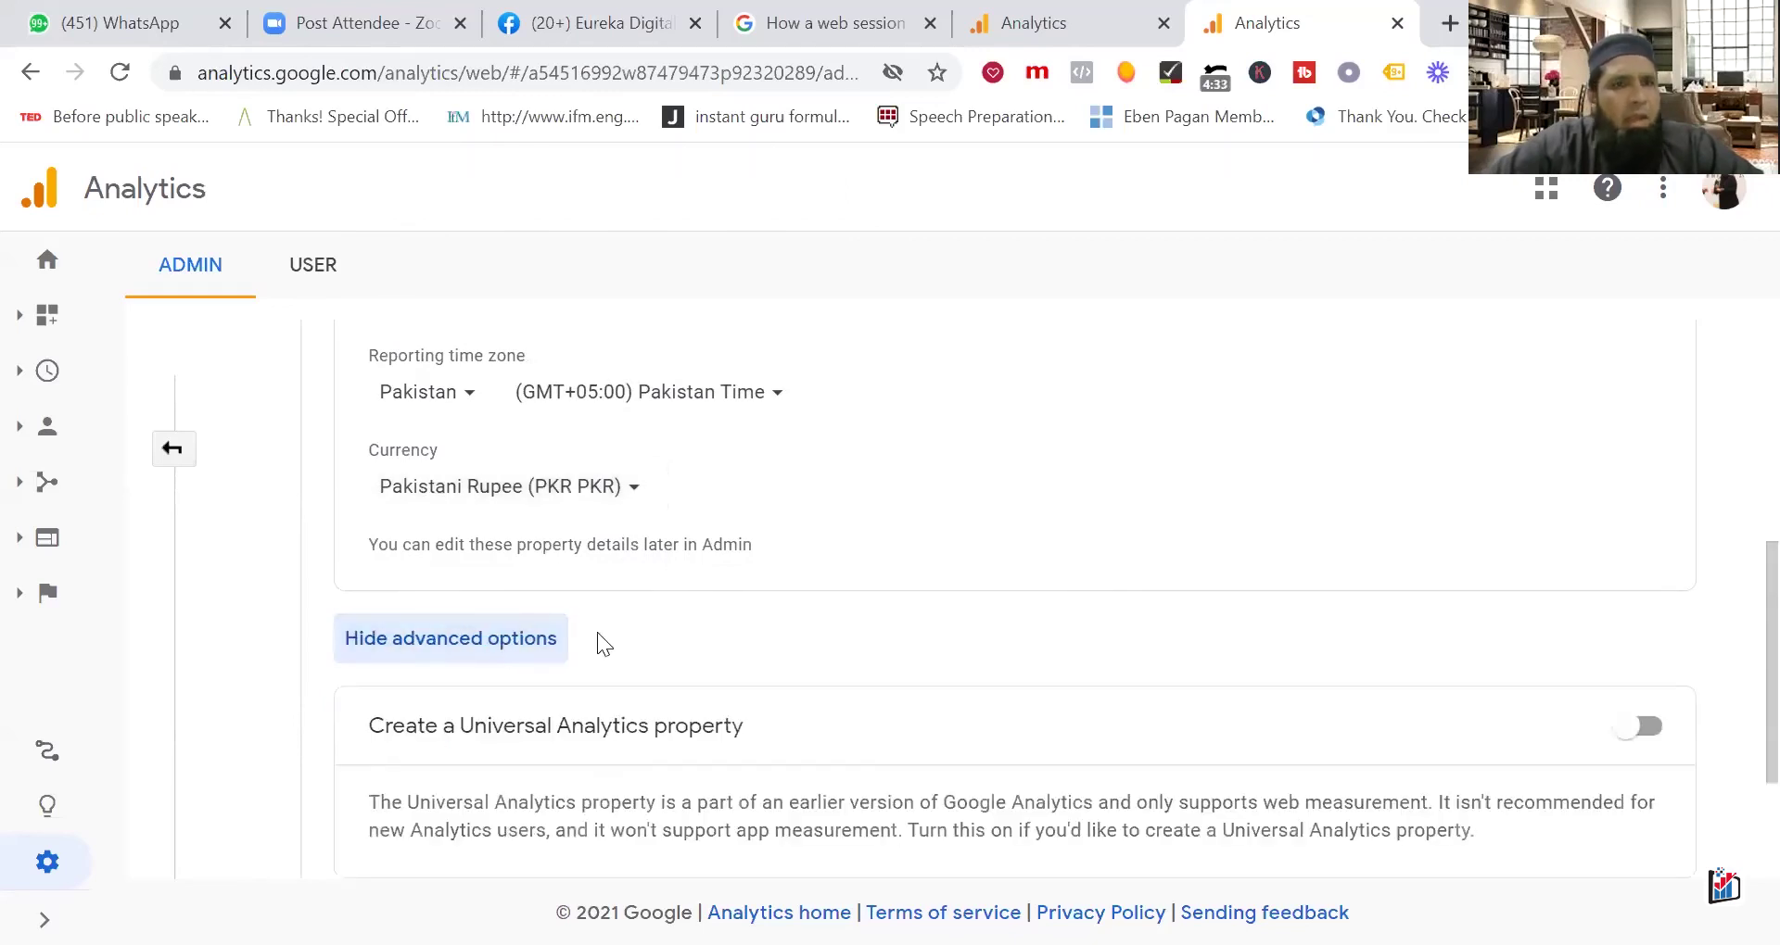
click(507, 645)
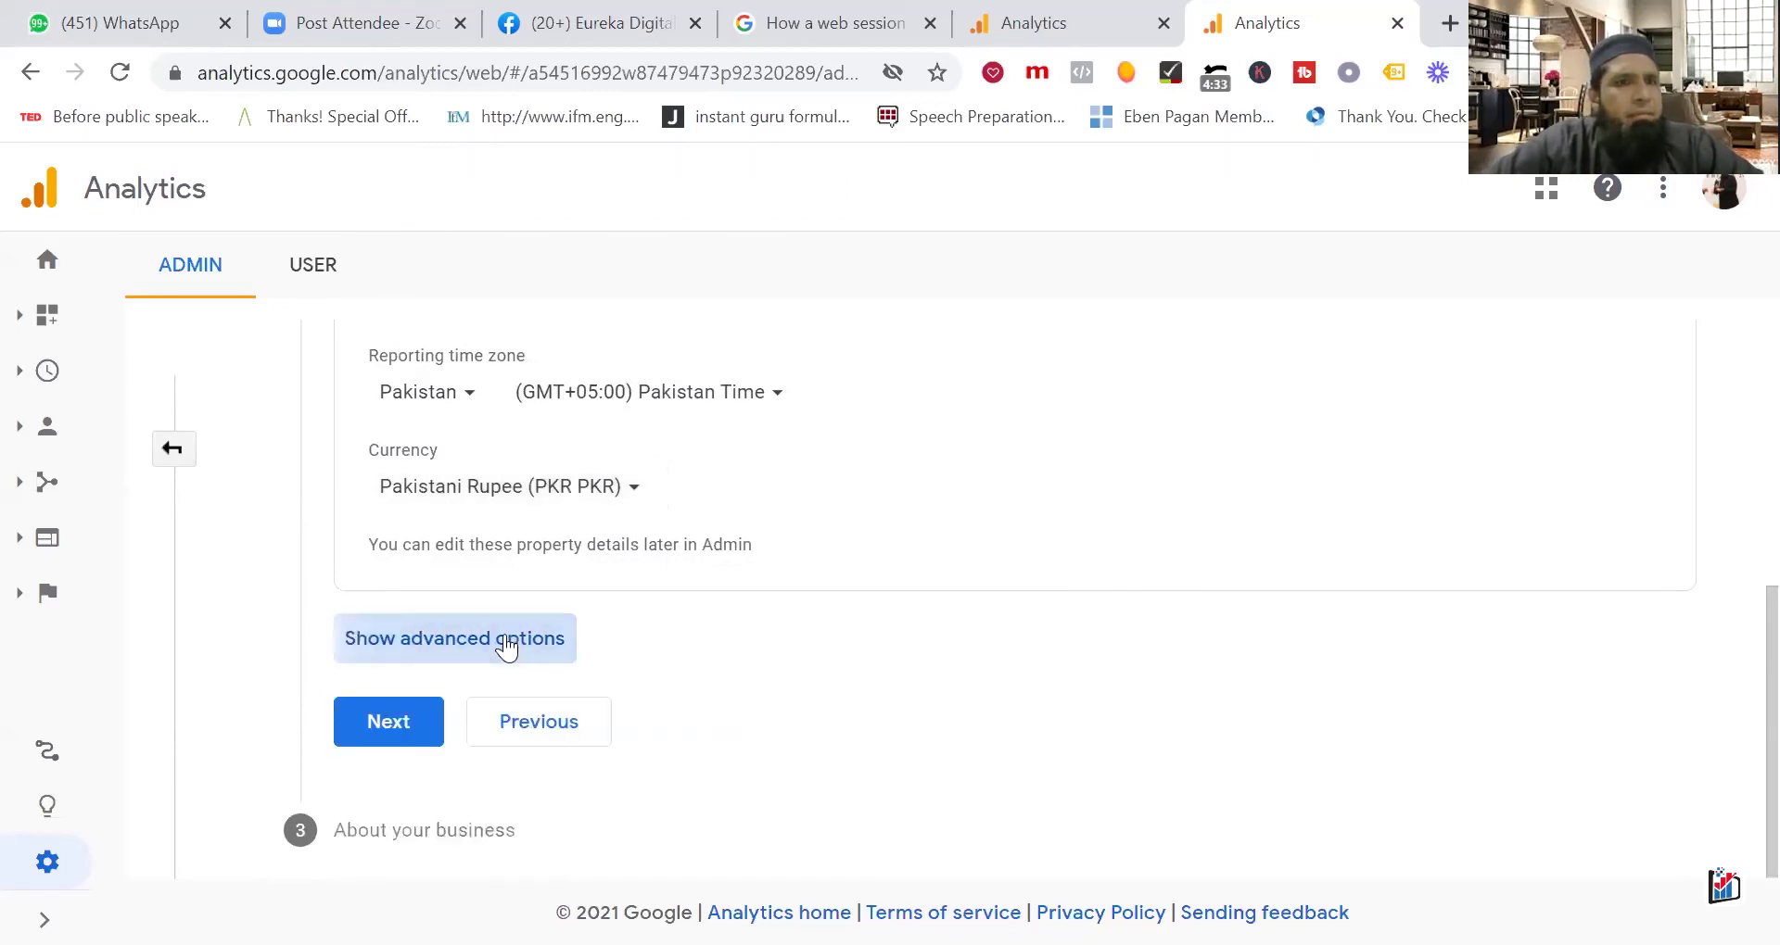
click(387, 721)
scroll(1734, 704, down, 4)
scroll(1734, 596, up, 6)
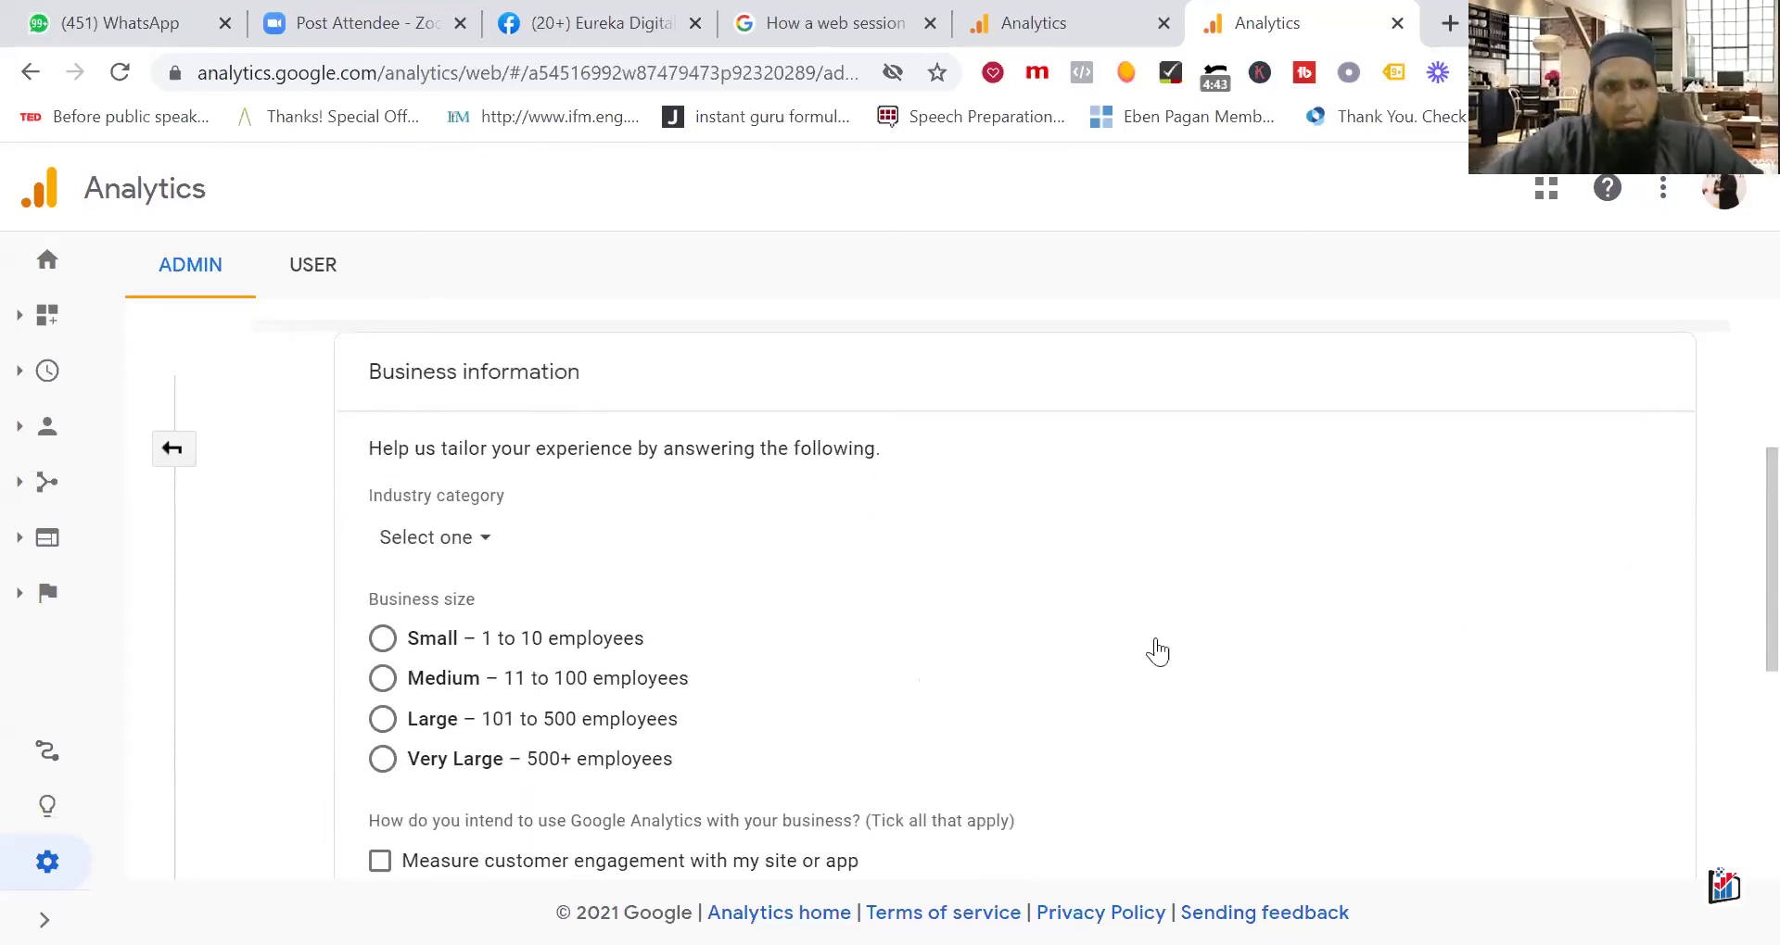
- Set the industry category to Jobs & Education and the business size to Small – 1 to 10 employees
click(468, 536)
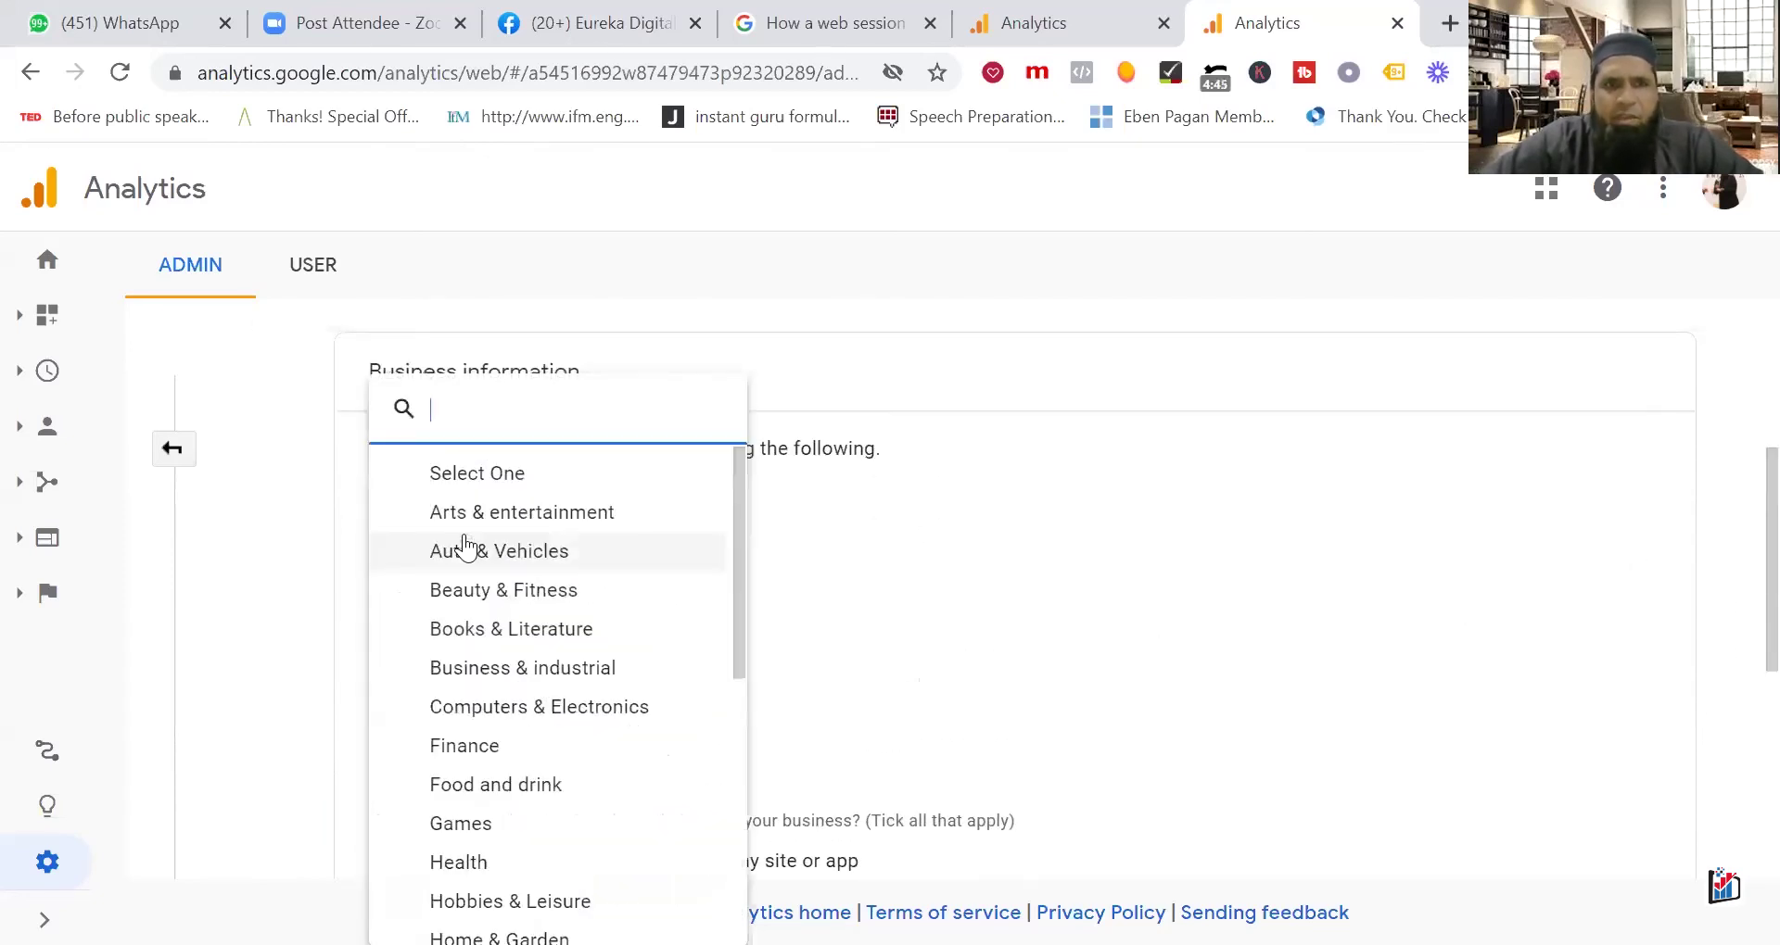
scroll(535, 831, down, 5)
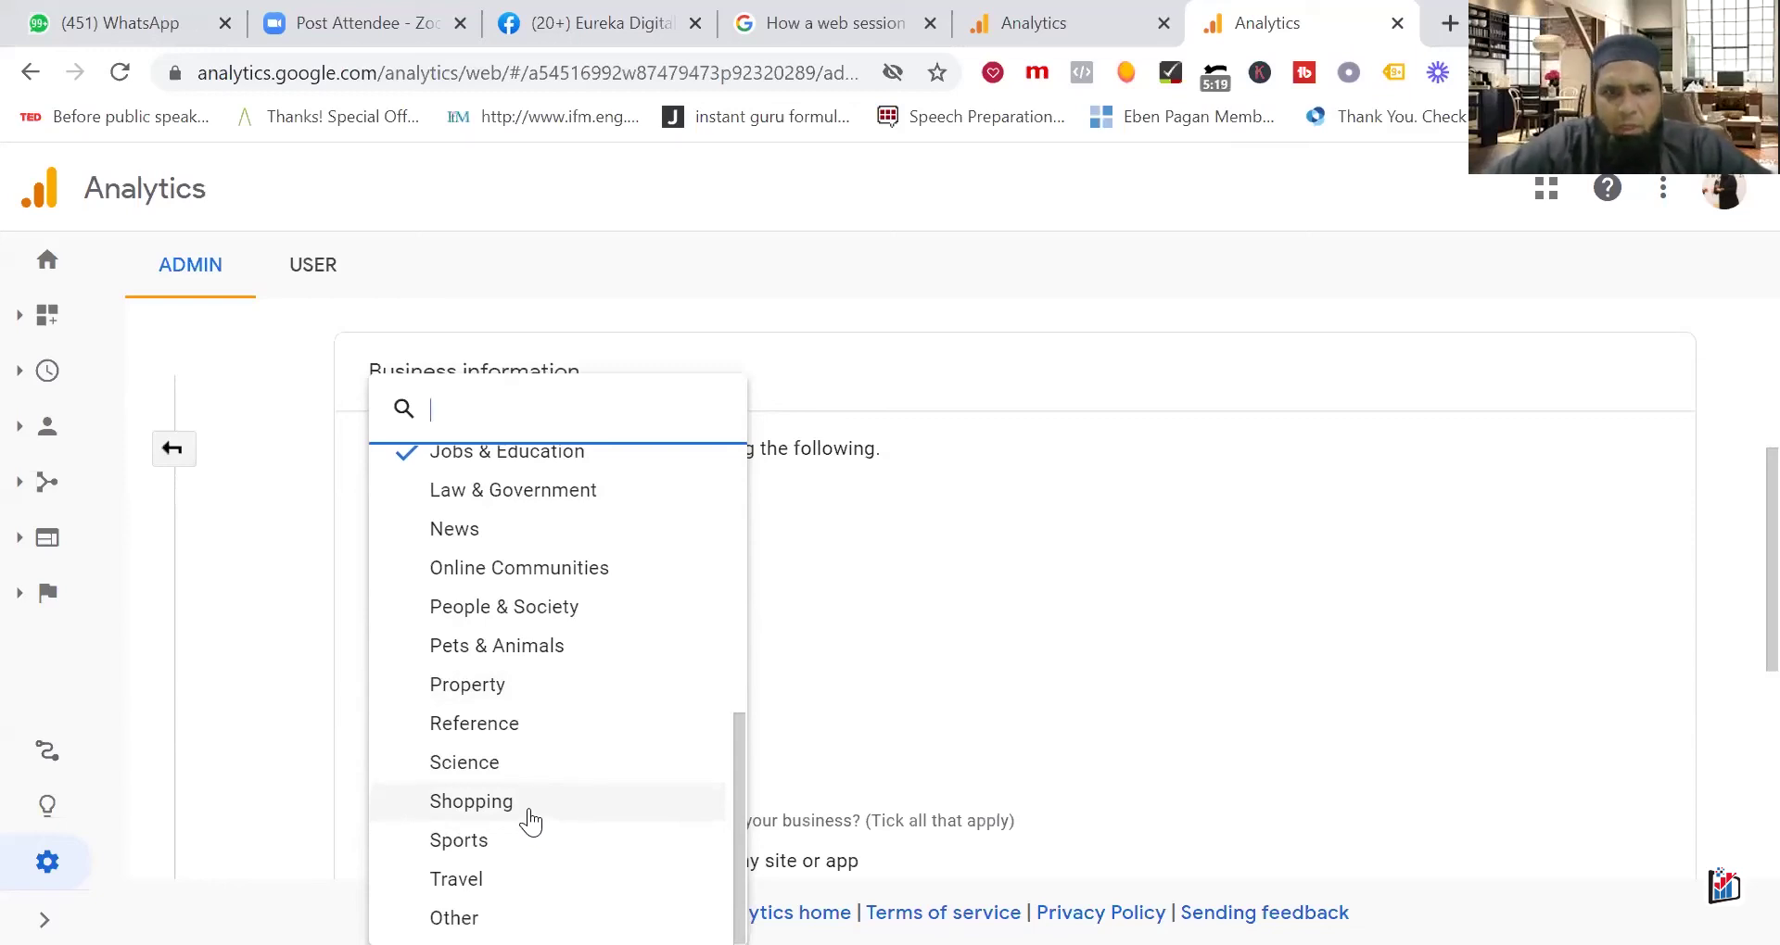
scroll(531, 822, up, 1)
scroll(446, 720, up, 4)
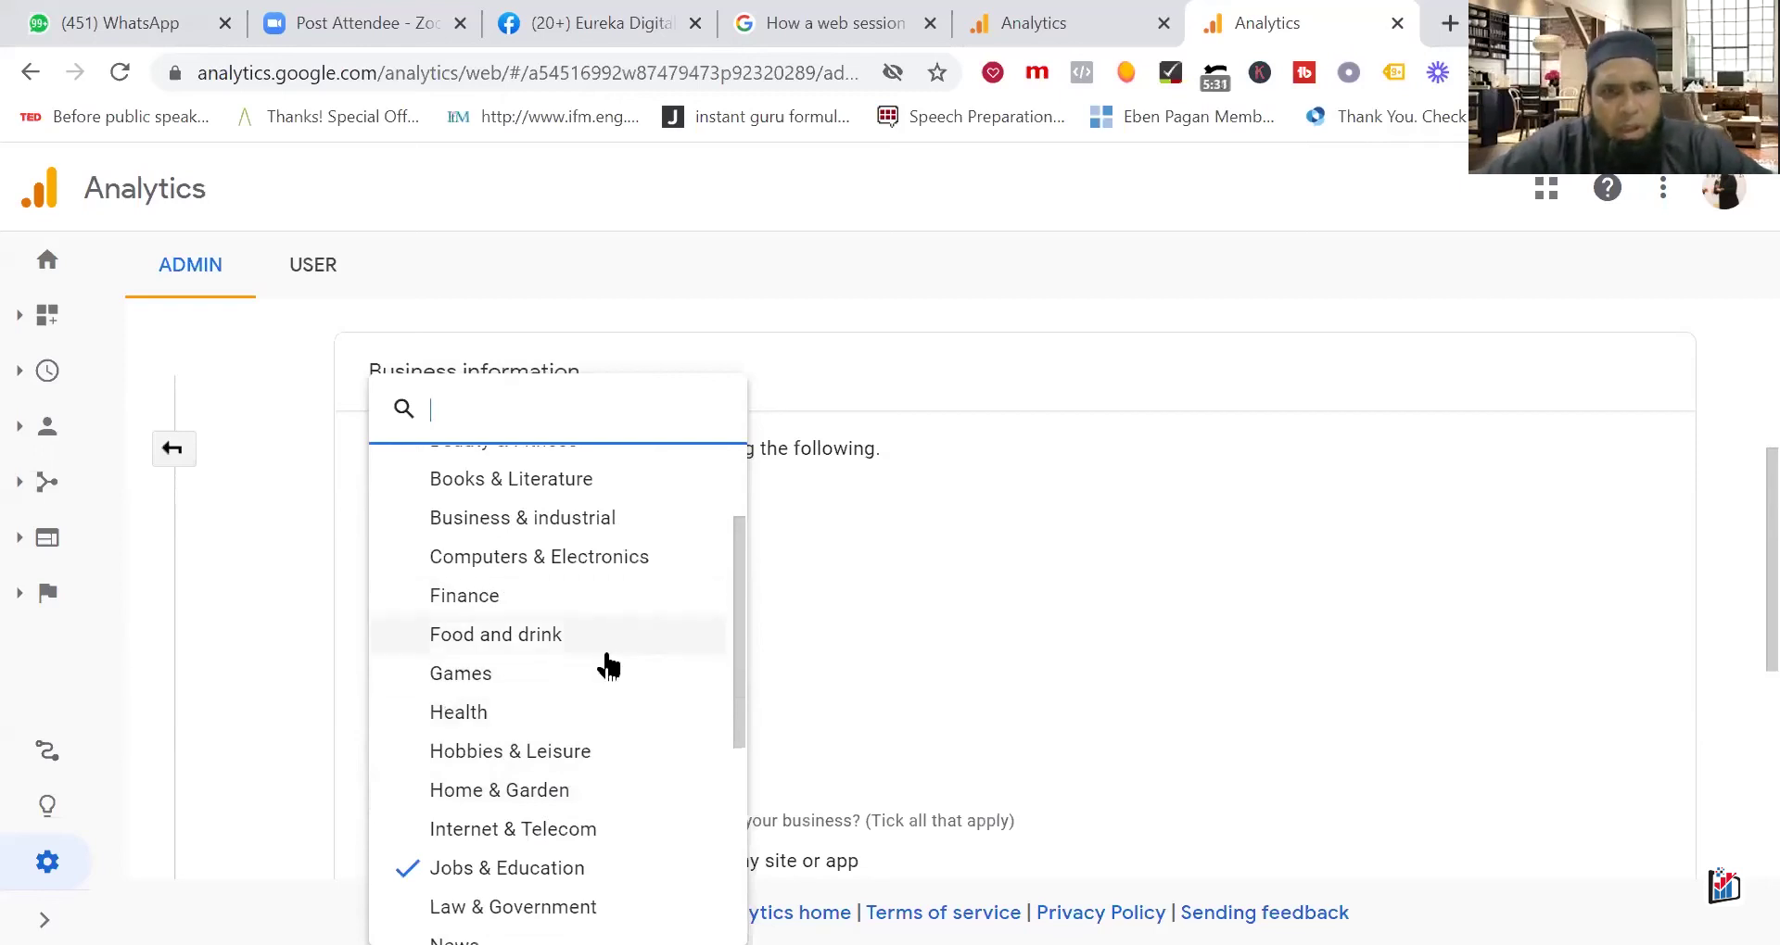
scroll(607, 663, up, 2)
scroll(607, 664, down, 6)
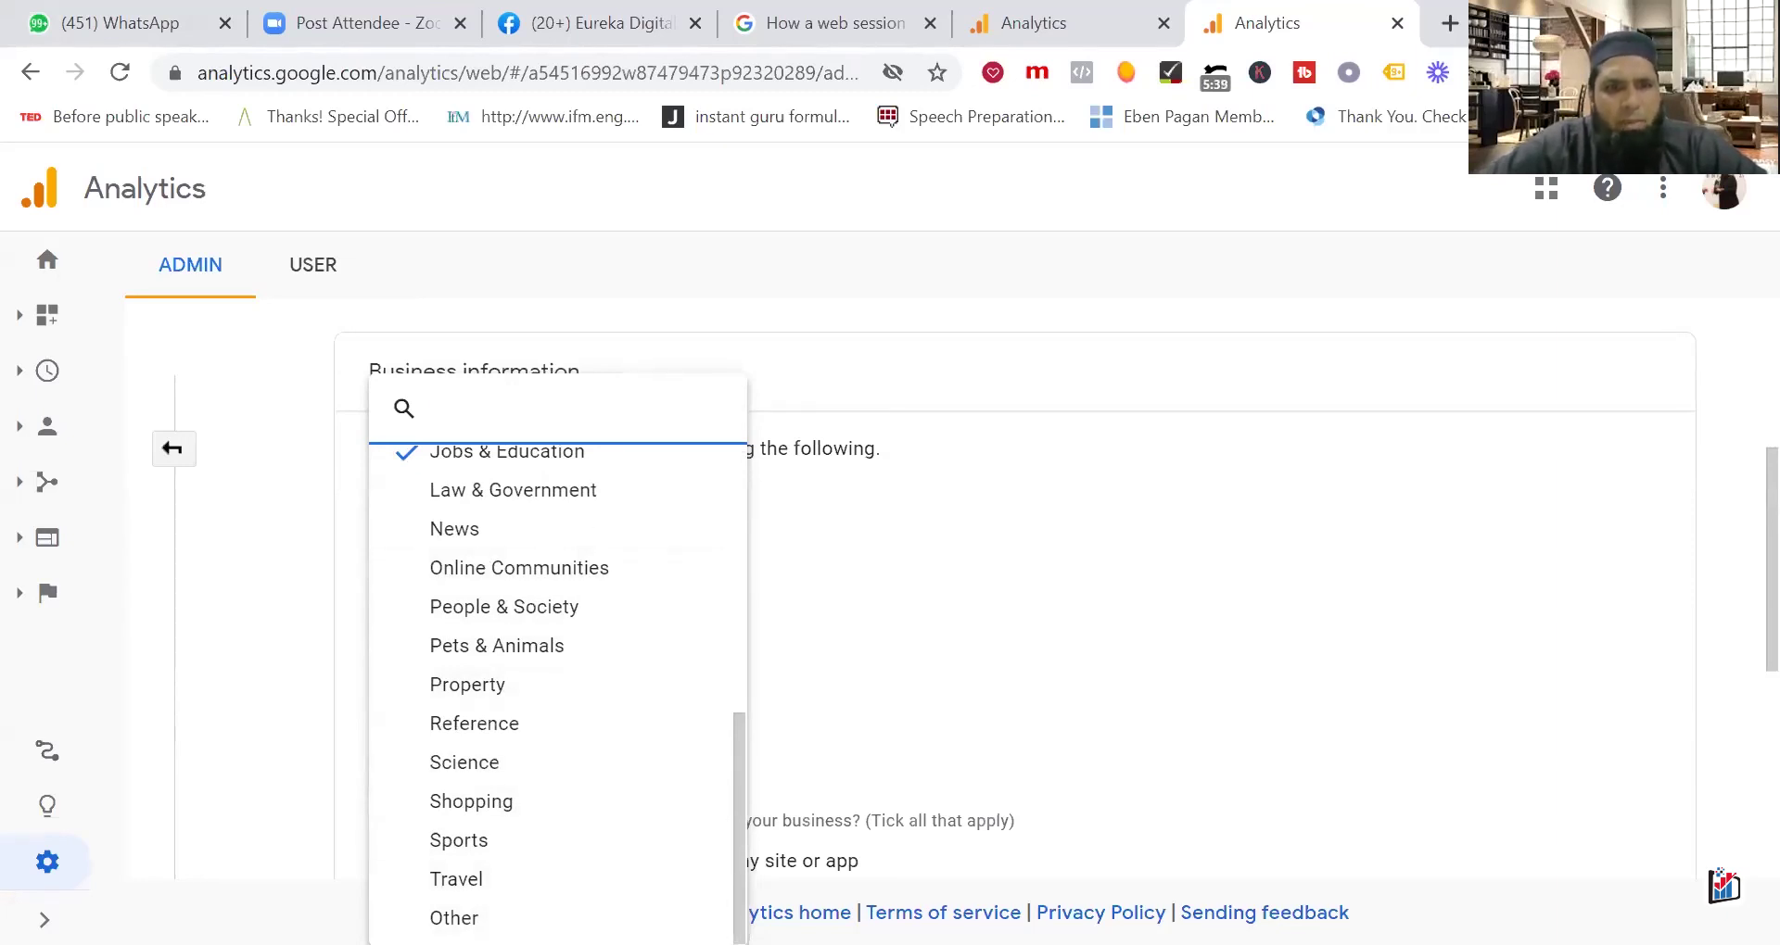
scroll(607, 823, up, 6)
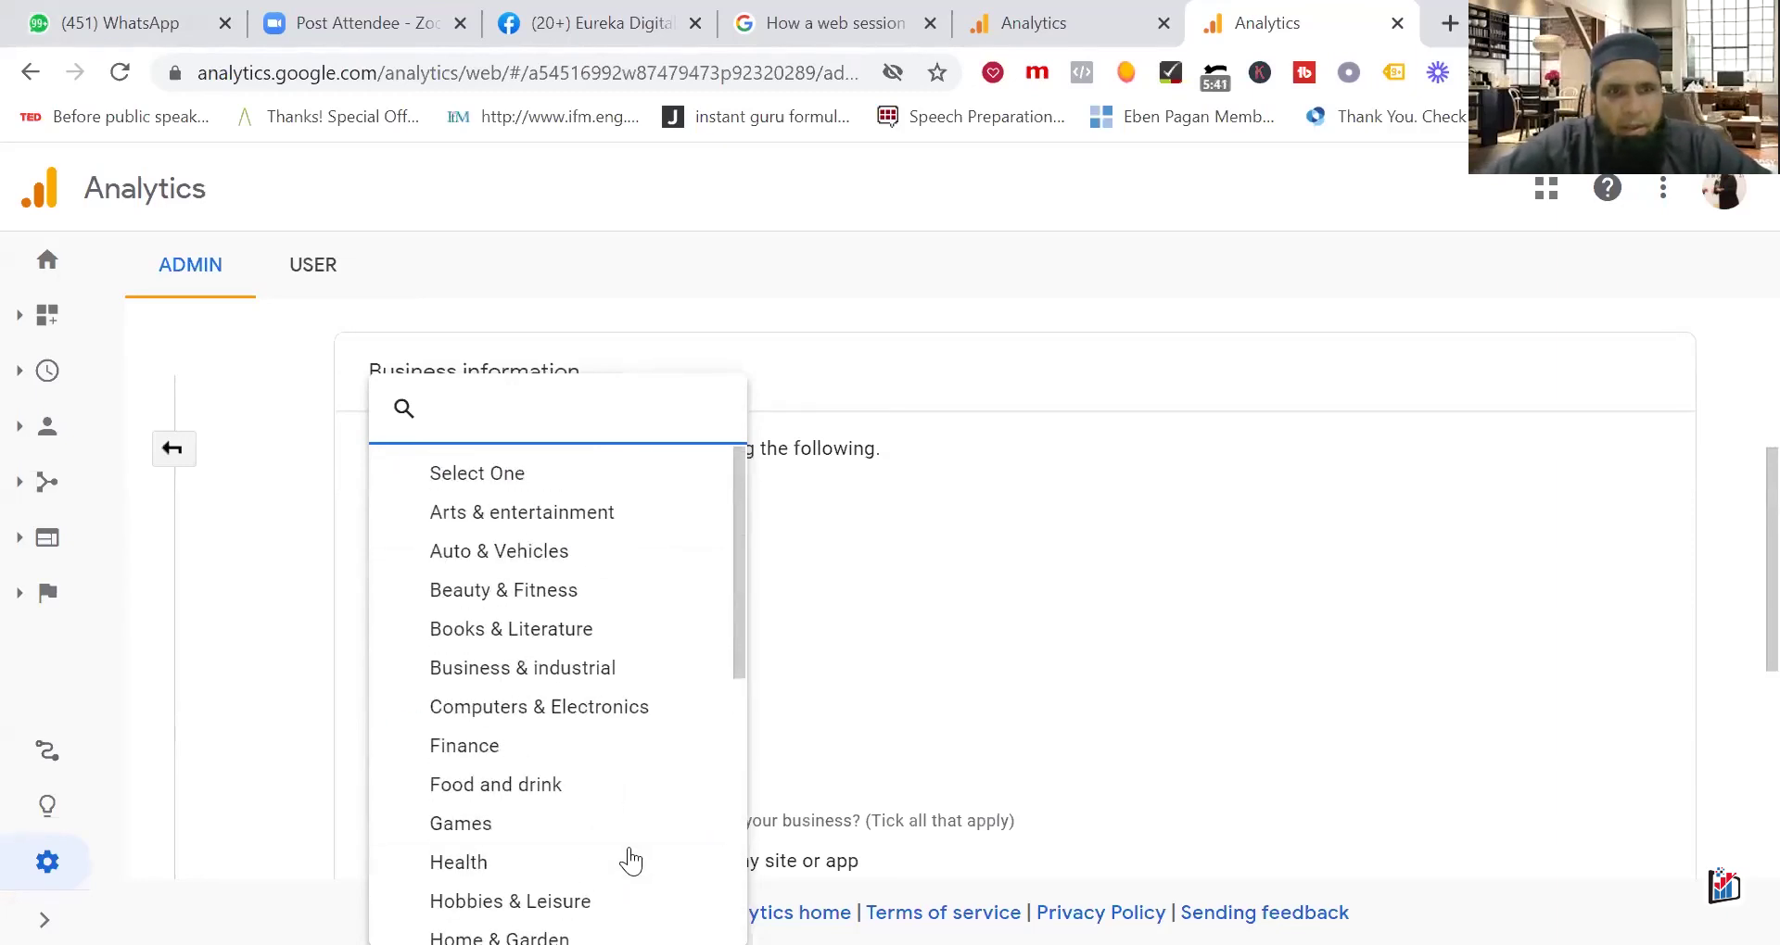
scroll(624, 854, down, 1)
click(593, 921)
click(383, 639)
- Mark the intended uses as measuring customer engagement, analysing online sales, measuring lead generation and optimising advertising cost
scroll(914, 657, down, 3)
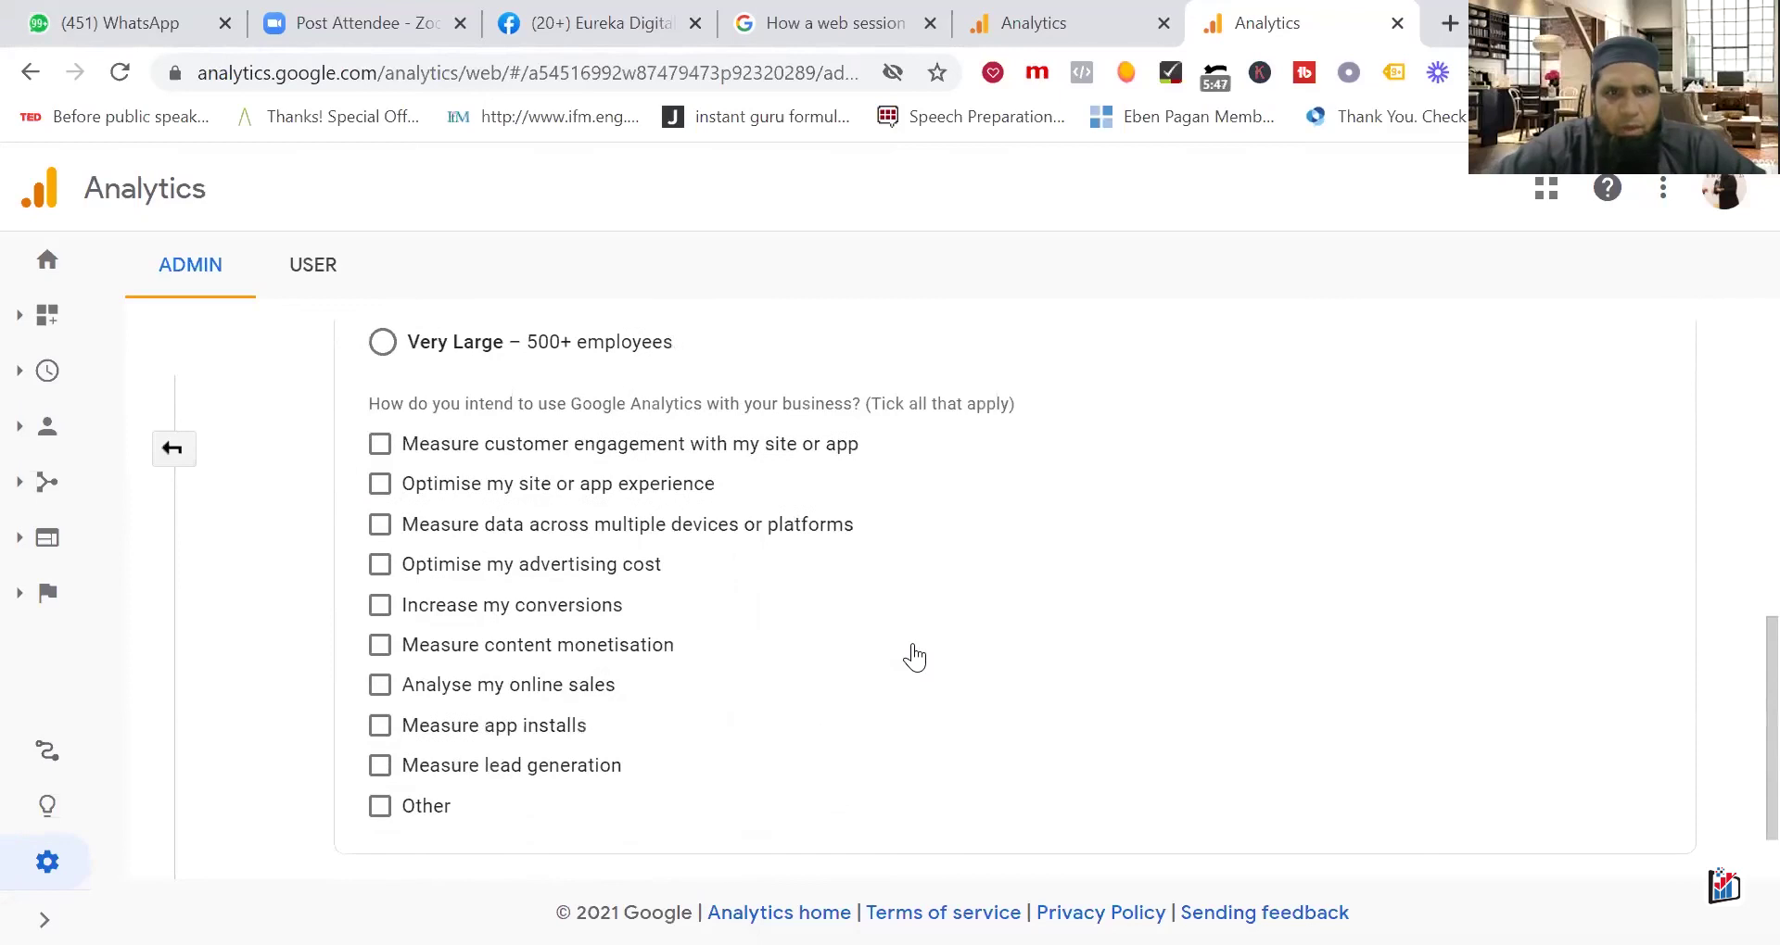
scroll(914, 657, up, 2)
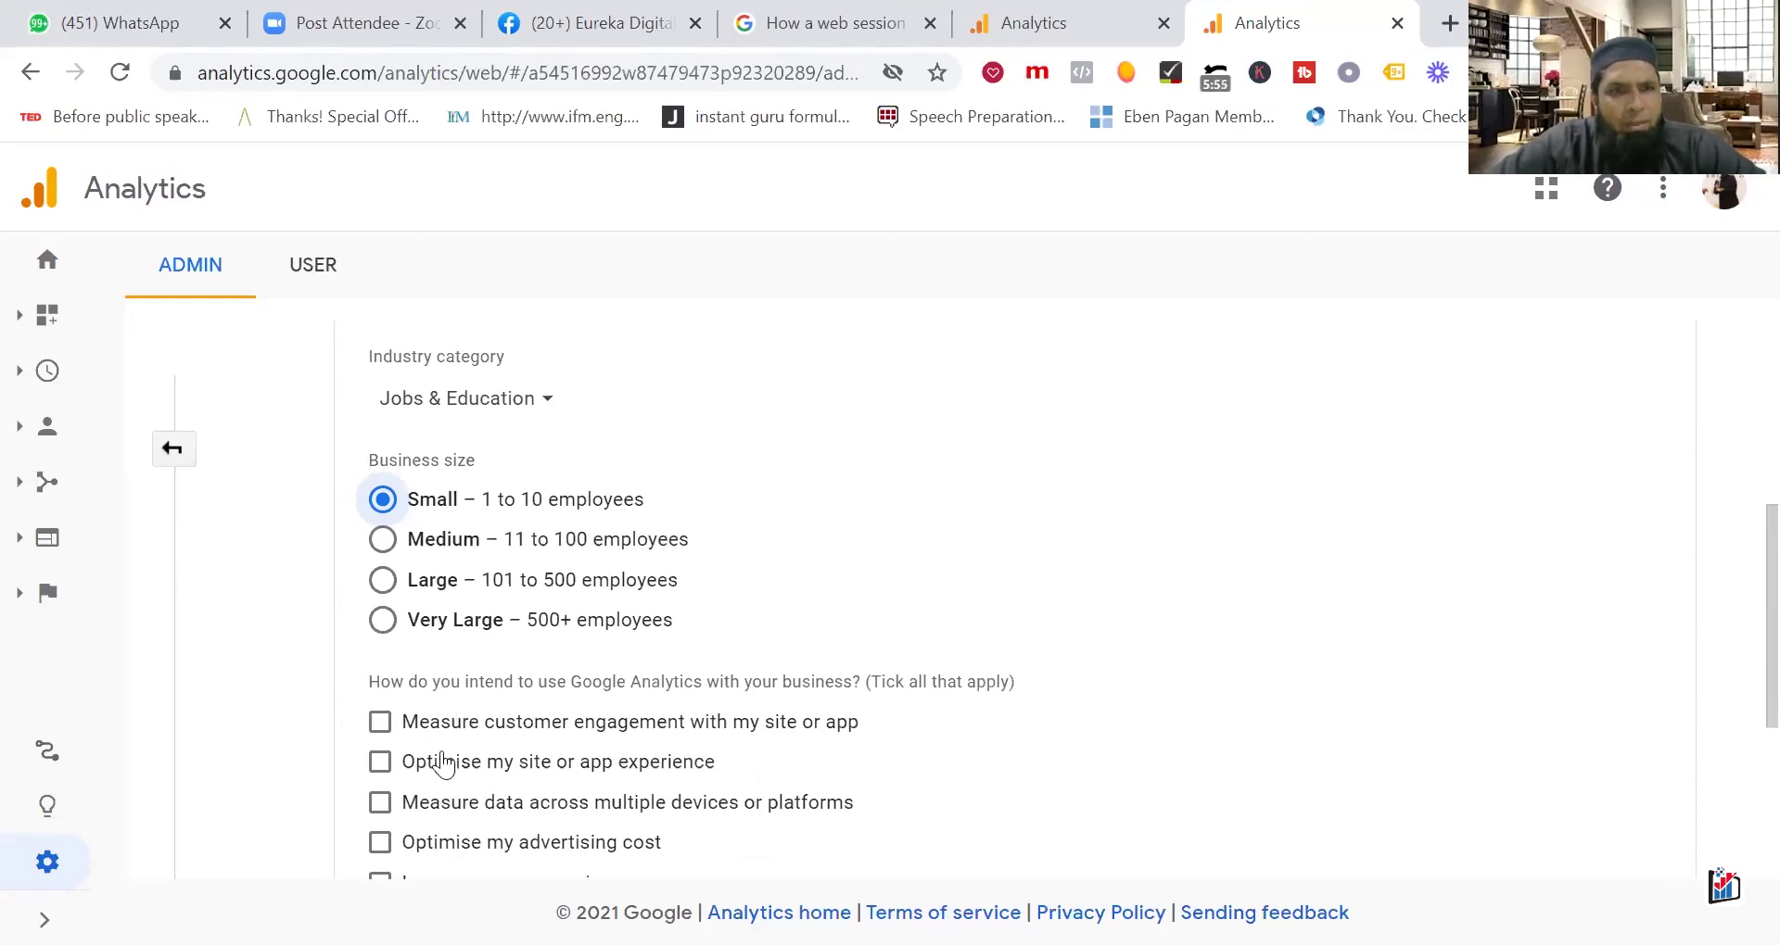
click(380, 724)
scroll(640, 742, down, 4)
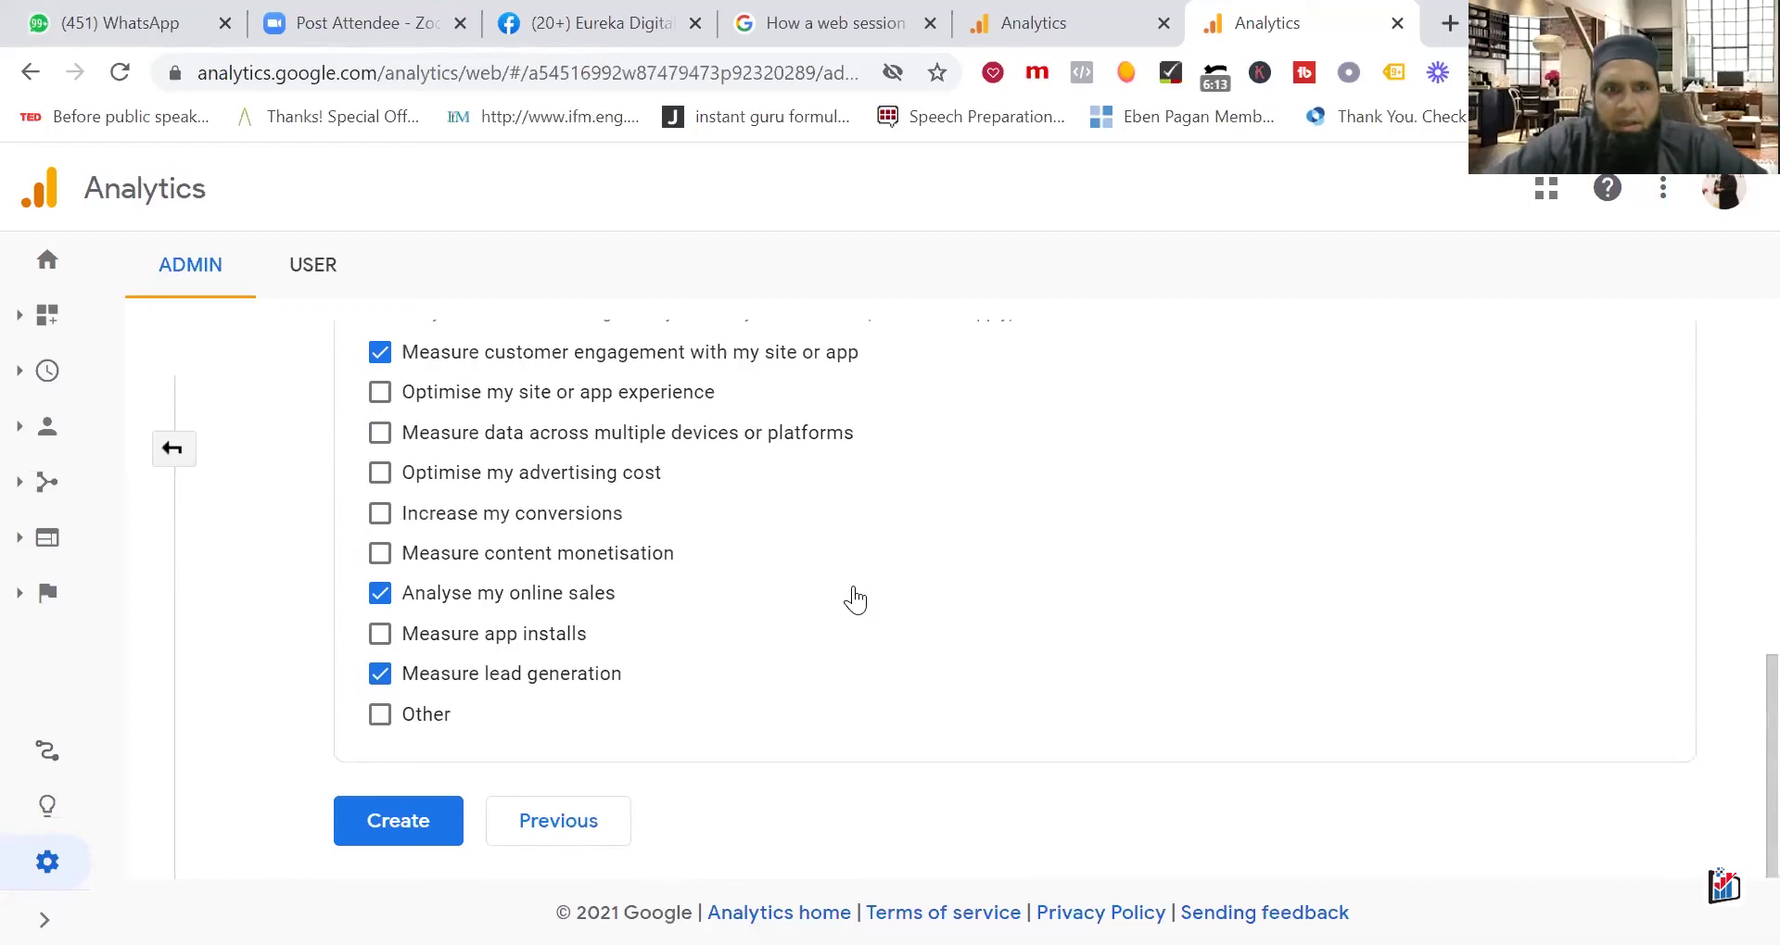
click(388, 486)
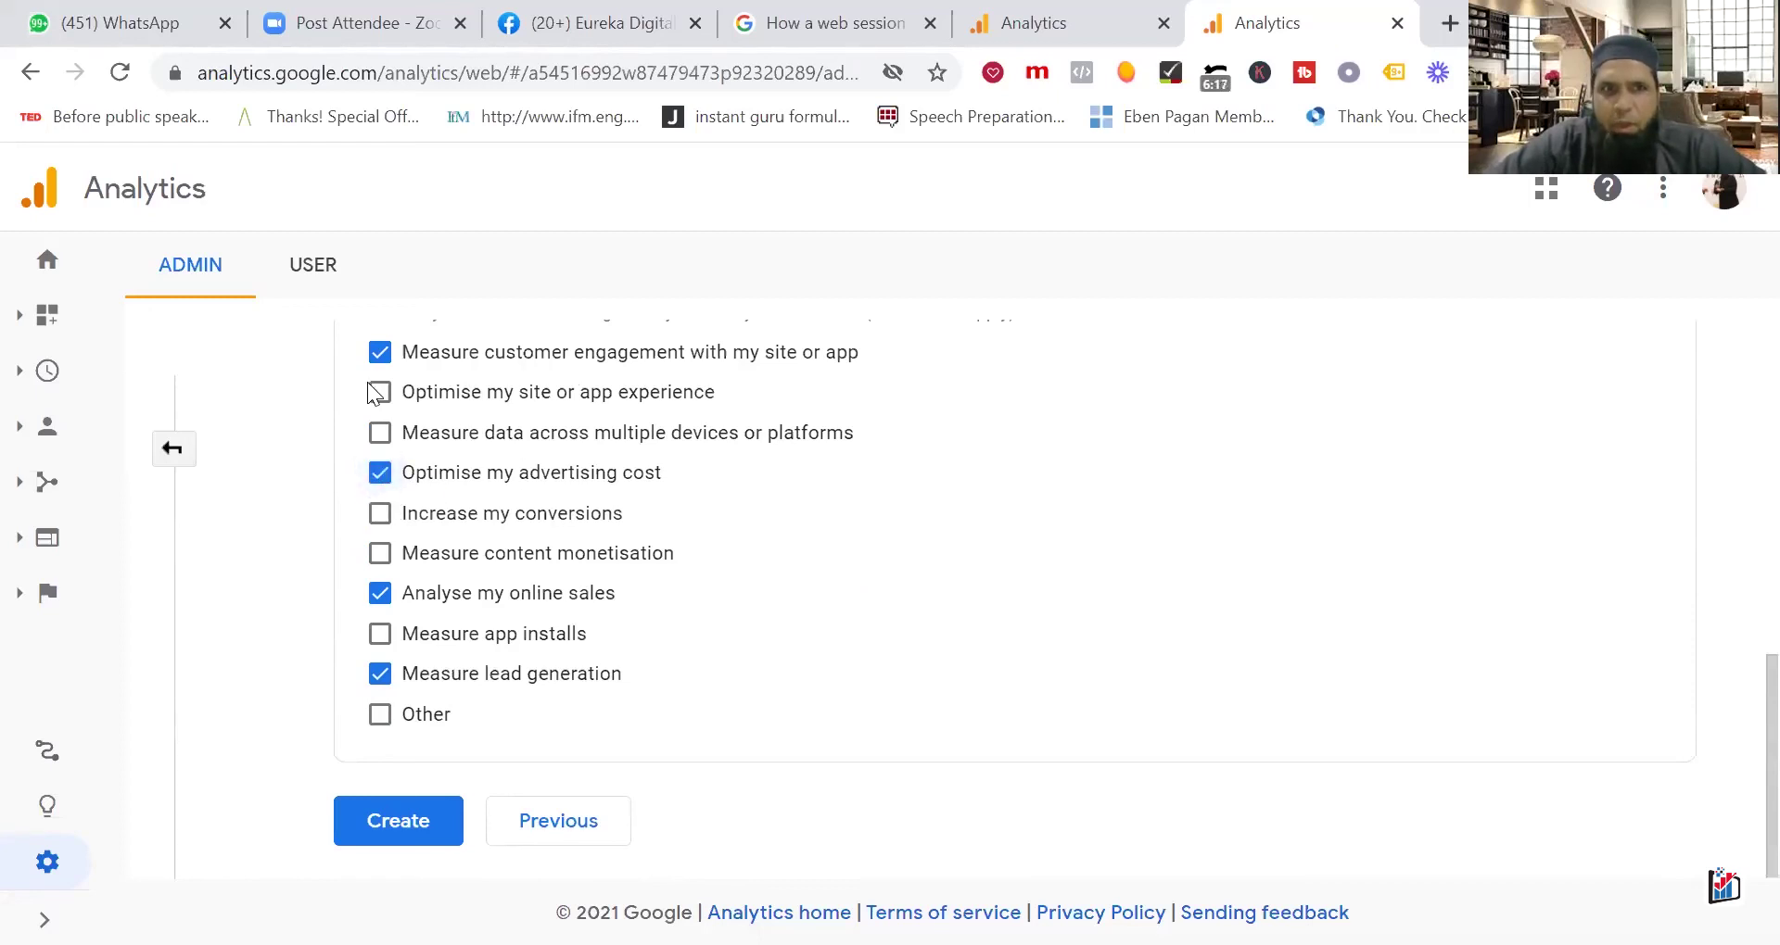